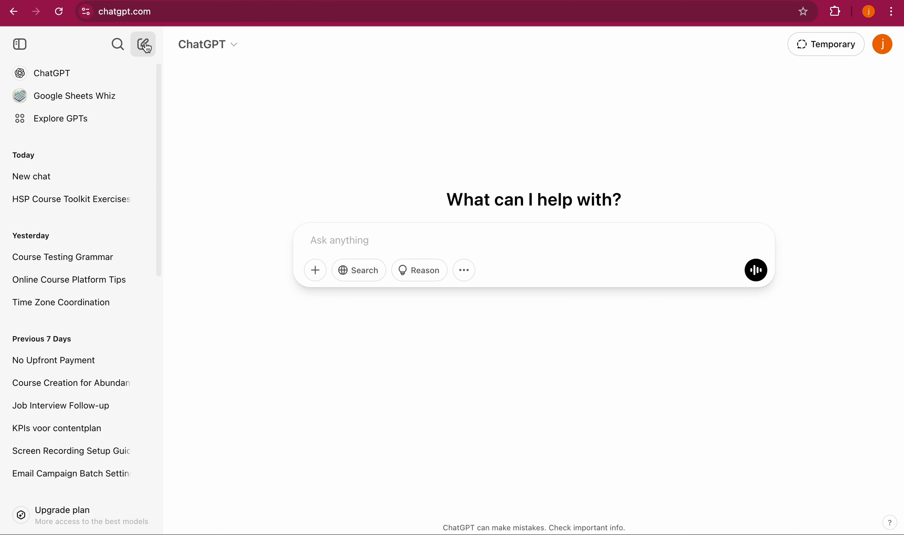
- Start a new chat and ask ChatGPT to create e-book content on how to manifest in 5 steps
click(144, 47)
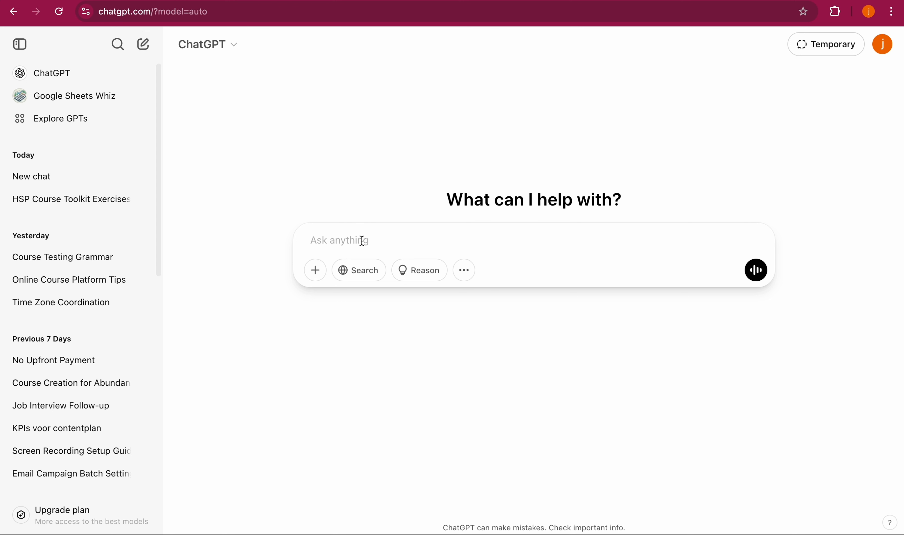
text(C)
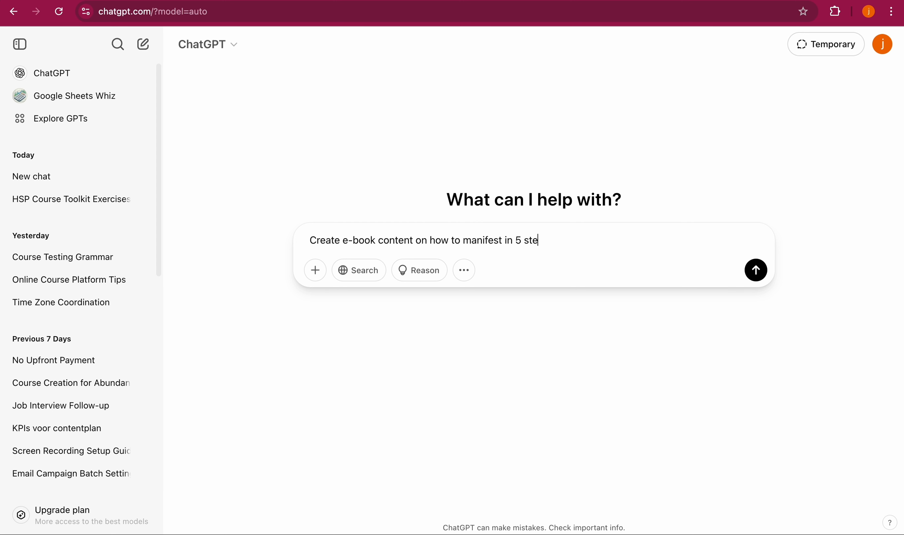
key(Return)
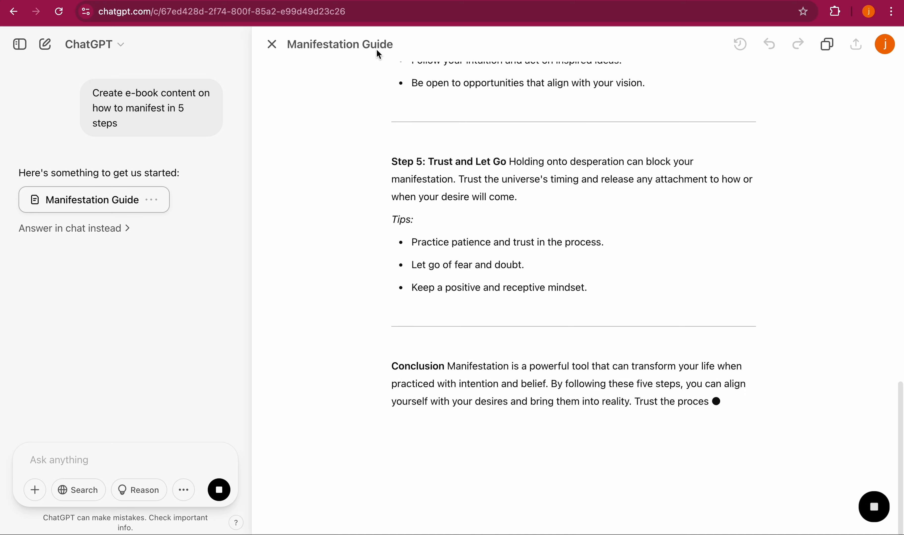
- Open Canva in a new browser tab and search it for e-book designs
key(super+t)
text(can)
key(Return)
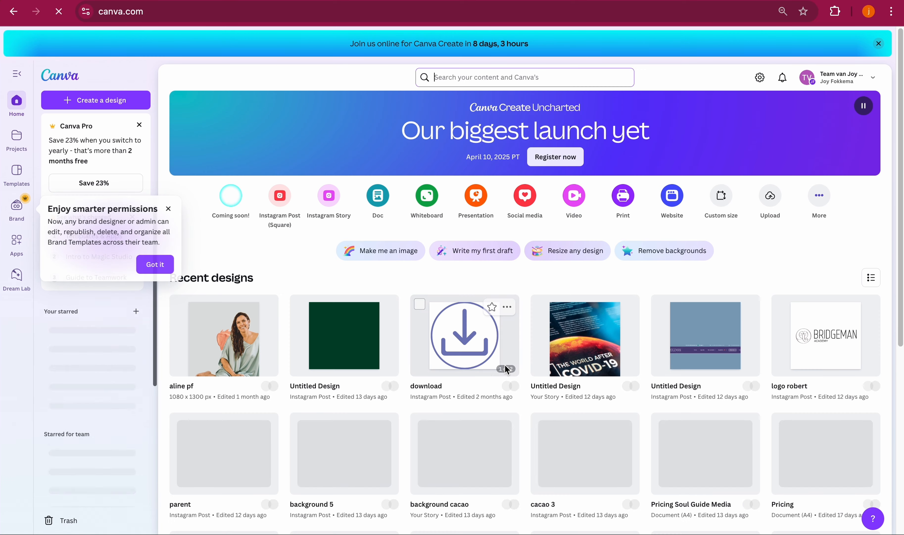
text(e)
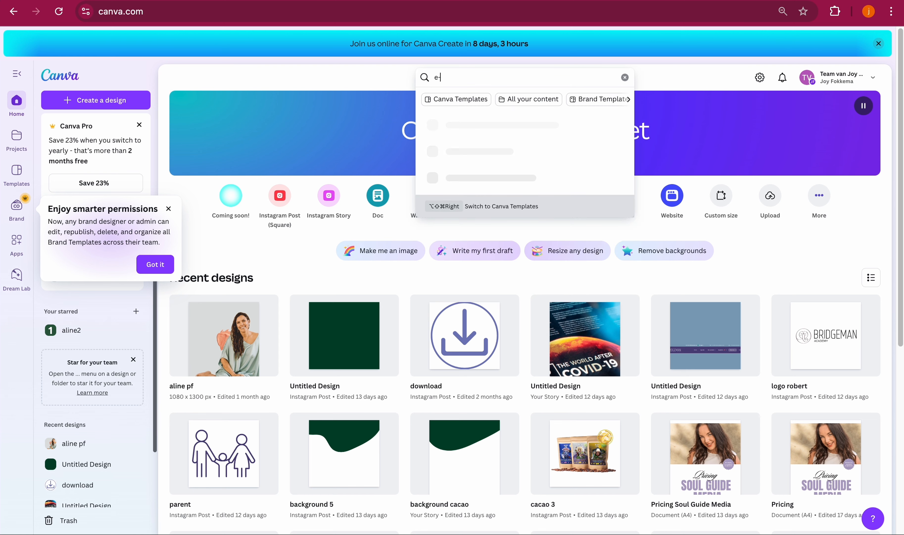
text(-book)
key(Return)
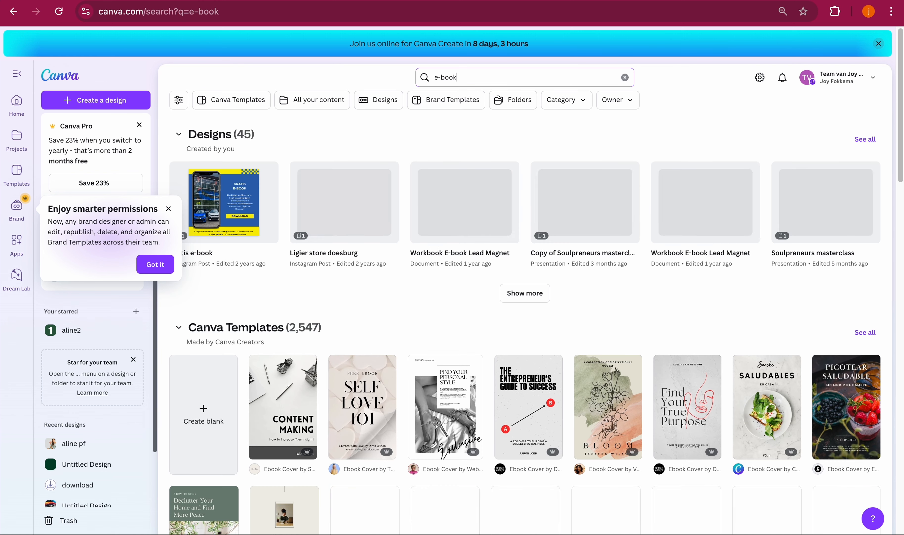
- Browse the e-book templates and open the Healing Self Motivation Ebook Cover template for customizing
scroll(472, 271, down, 12)
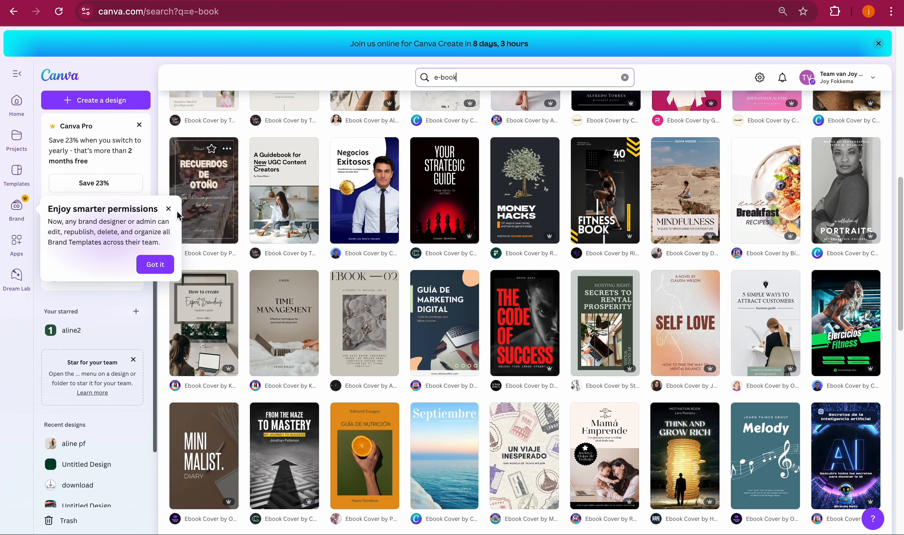
click(169, 209)
scroll(437, 252, up, 8)
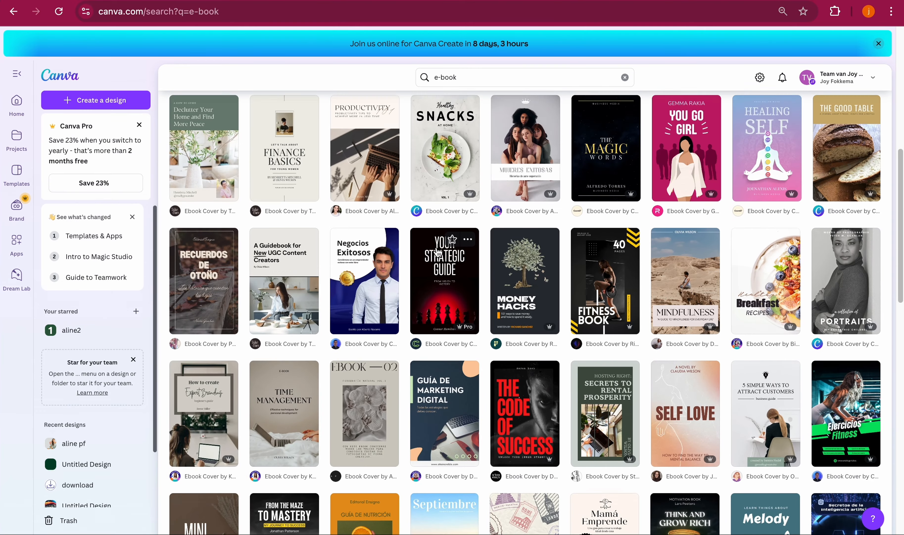
scroll(438, 252, down, 8)
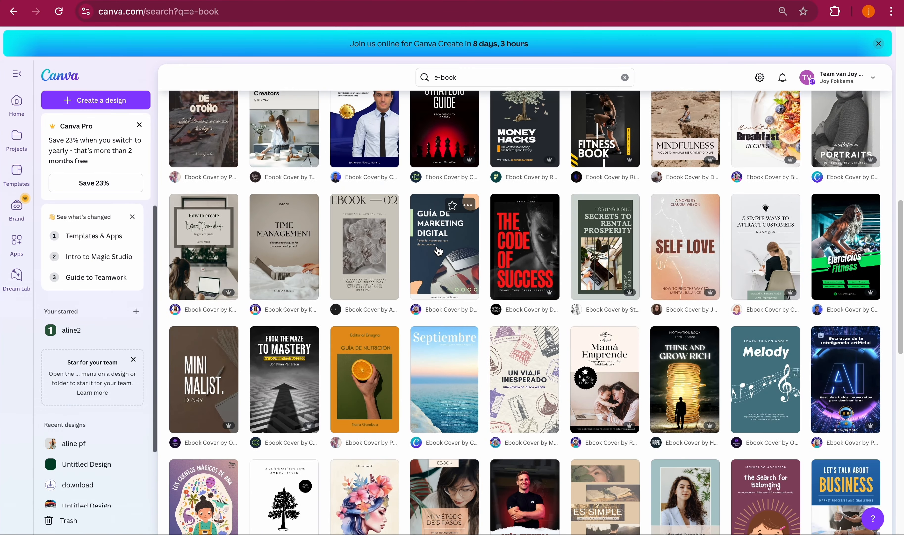
scroll(438, 252, up, 12)
scroll(439, 251, down, 7)
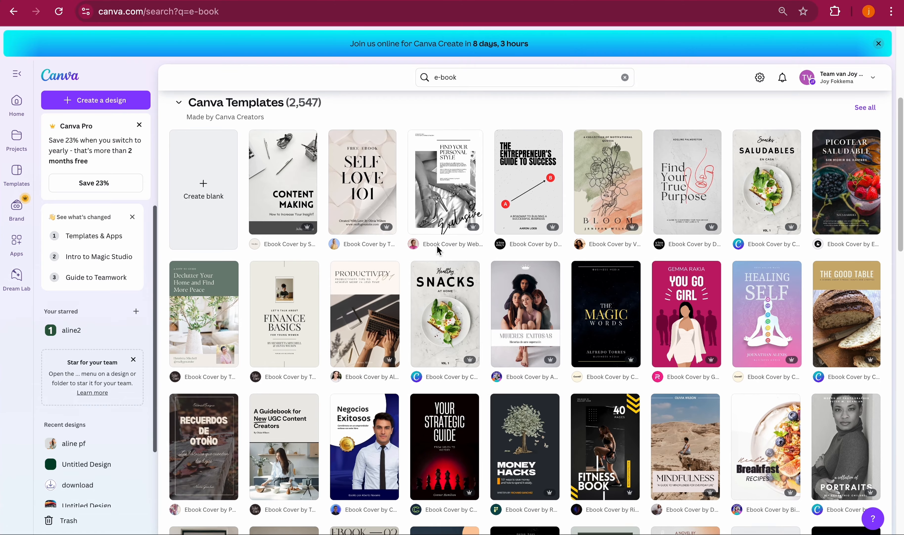
scroll(438, 250, down, 1)
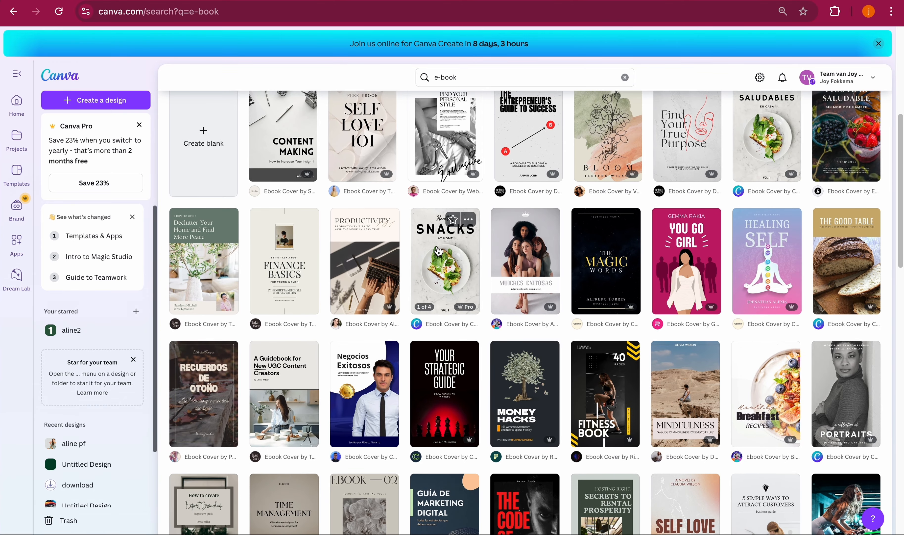
scroll(439, 251, down, 3)
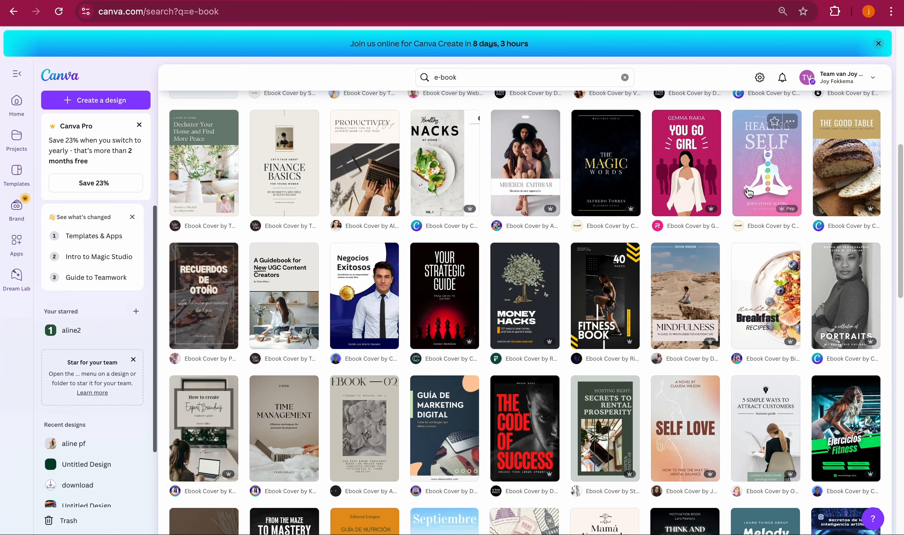
click(764, 182)
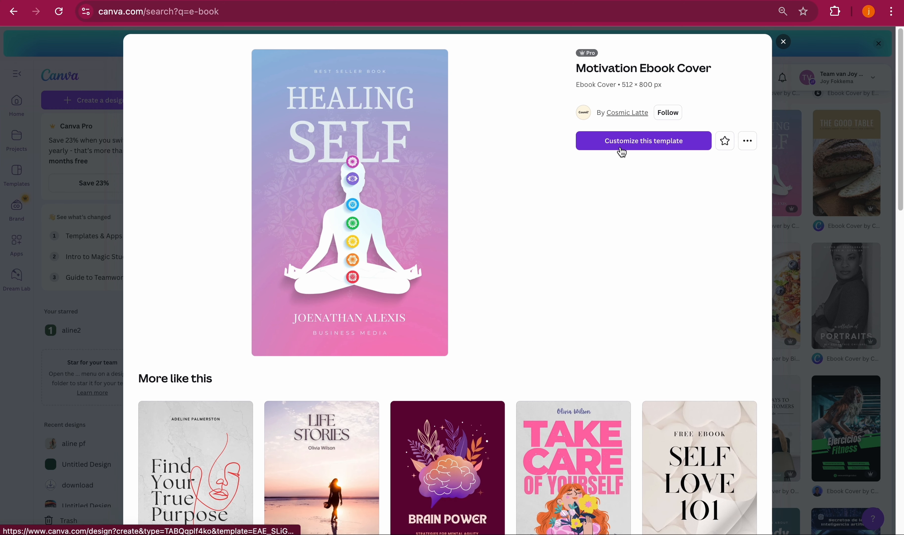
click(622, 147)
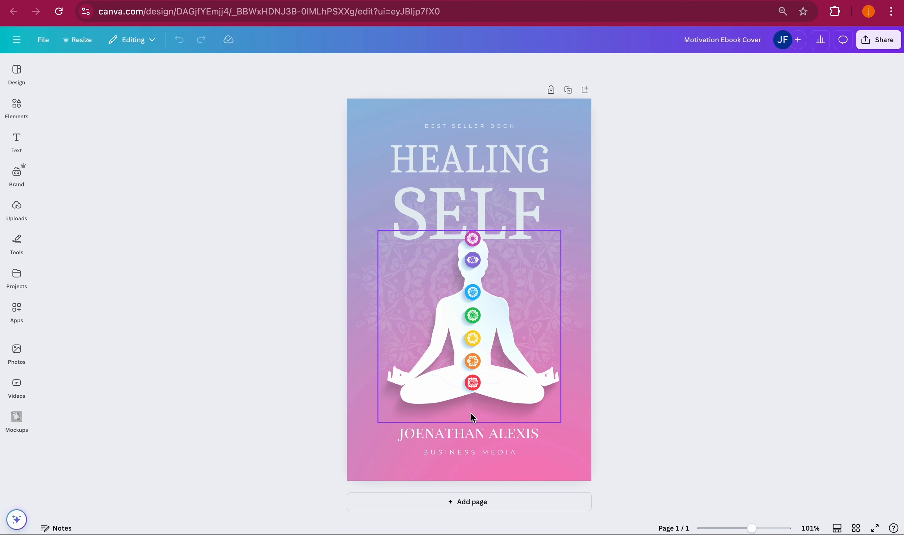
- Download the cover design as a PNG file
click(884, 41)
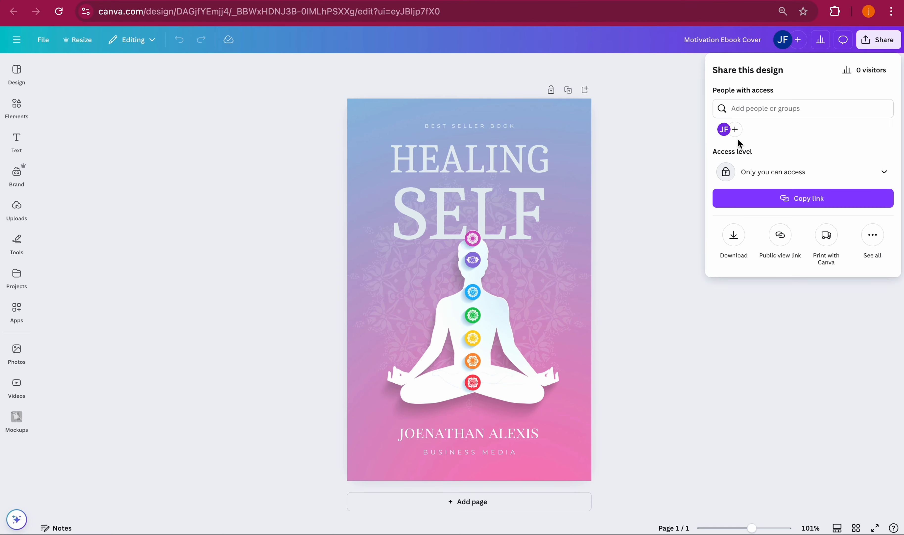
click(729, 241)
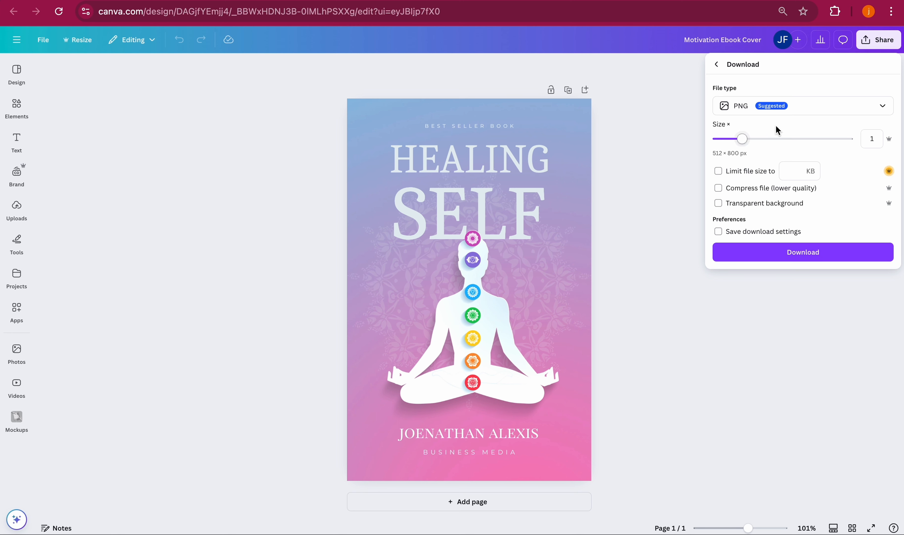
click(762, 256)
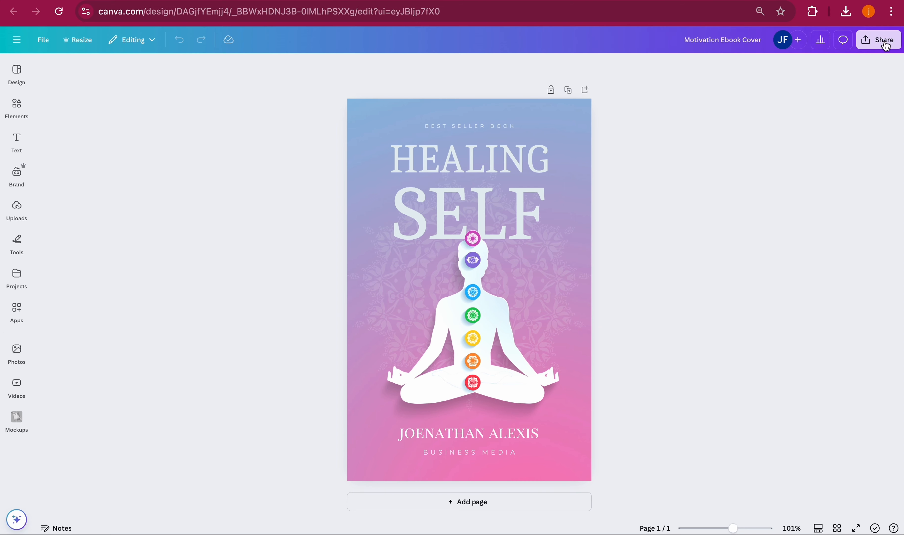
- Download the cover design again as a PDF Standard file
click(877, 40)
click(734, 235)
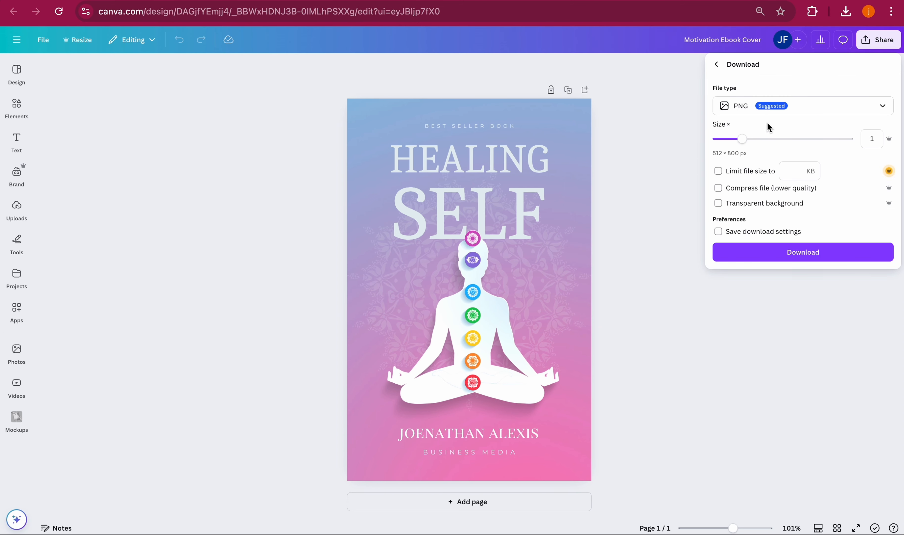
click(759, 110)
click(772, 199)
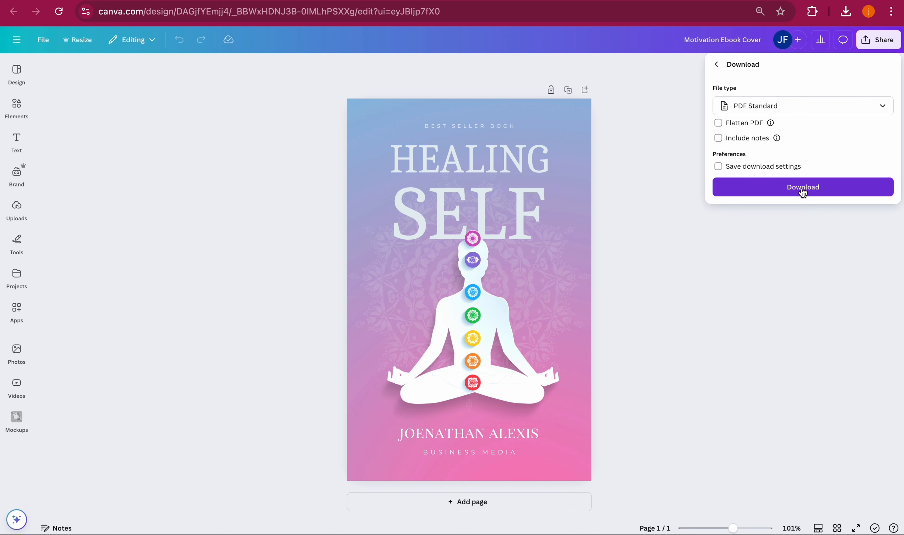
click(808, 187)
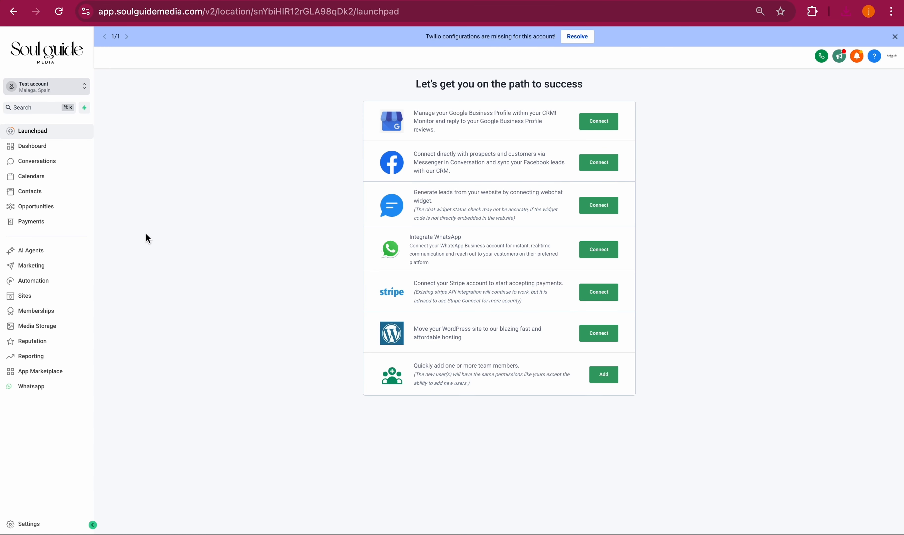
- Switch to the Soul Guide Media site builder and create a new form from scratch under Forms
click(27, 298)
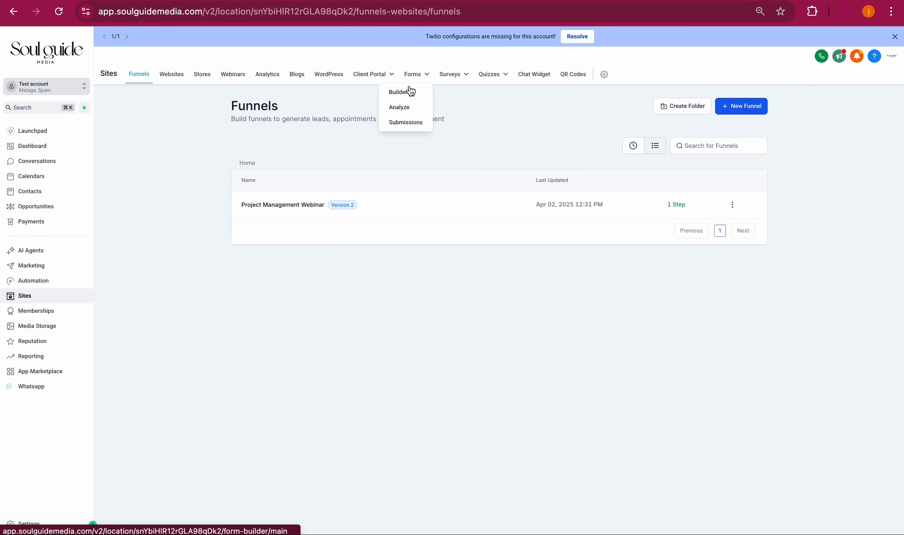
click(411, 92)
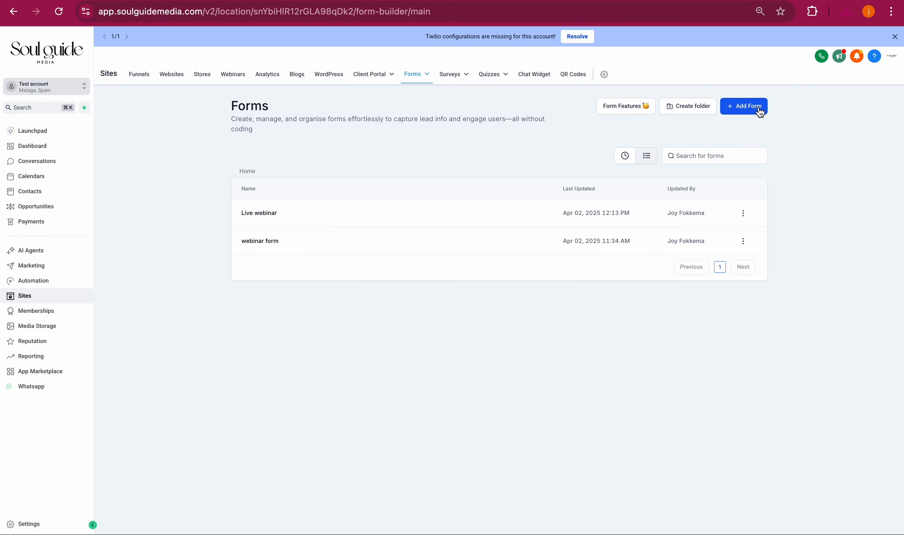
click(759, 110)
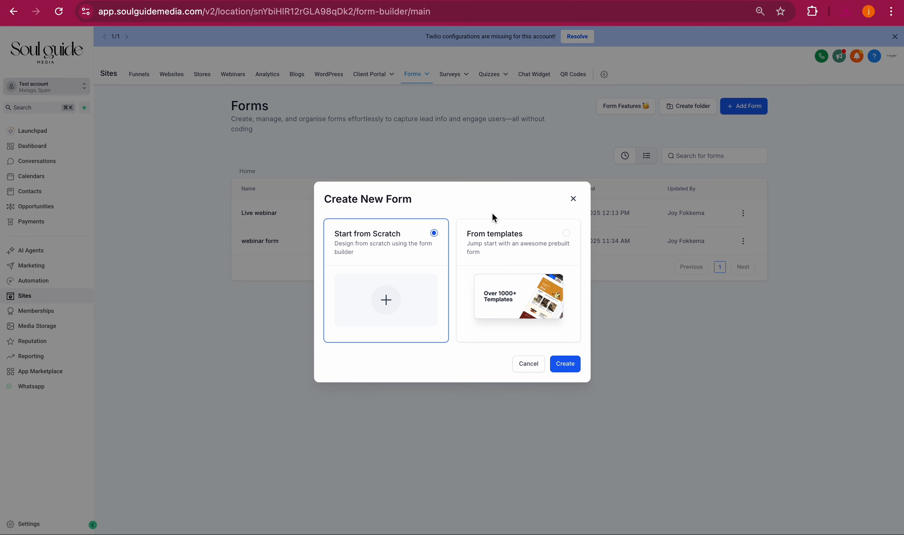
click(566, 364)
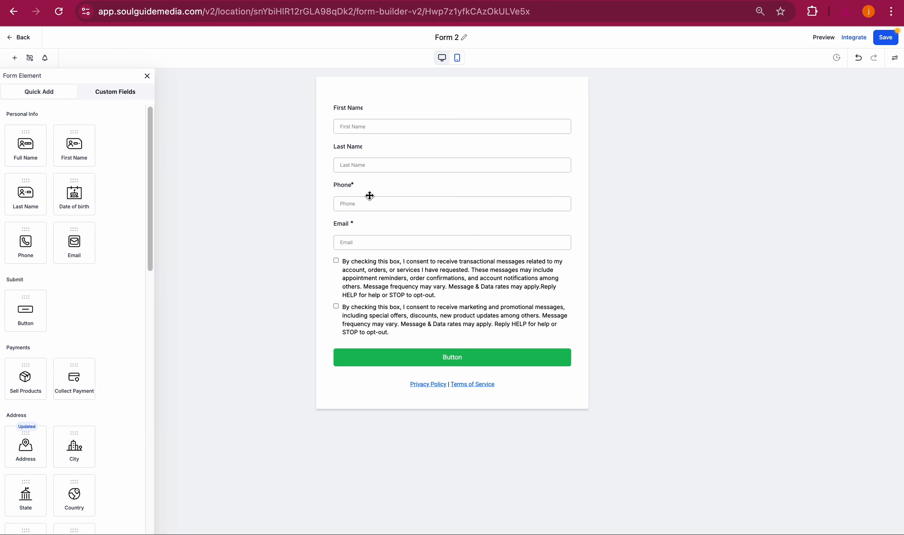
- Delete the Phone field and the Privacy Policy | Terms of Service text from the form
click(370, 196)
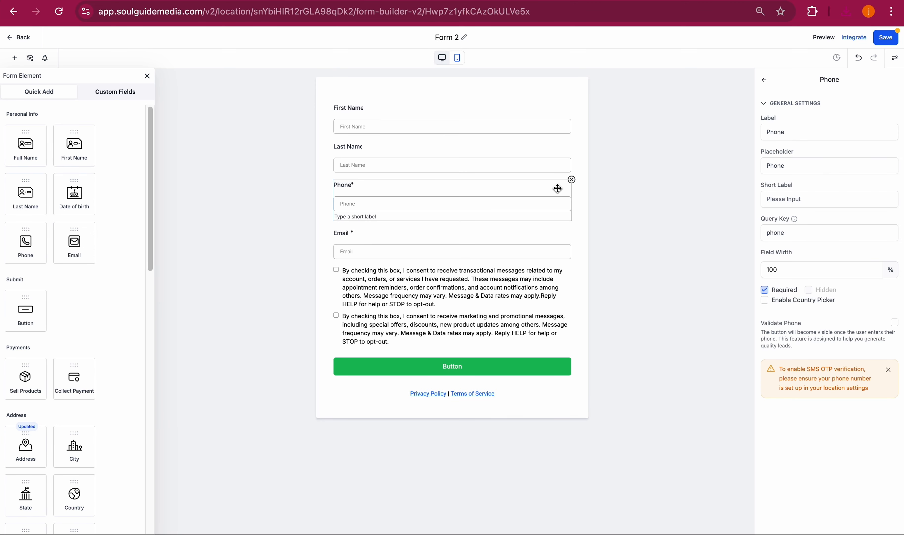
click(571, 179)
click(527, 345)
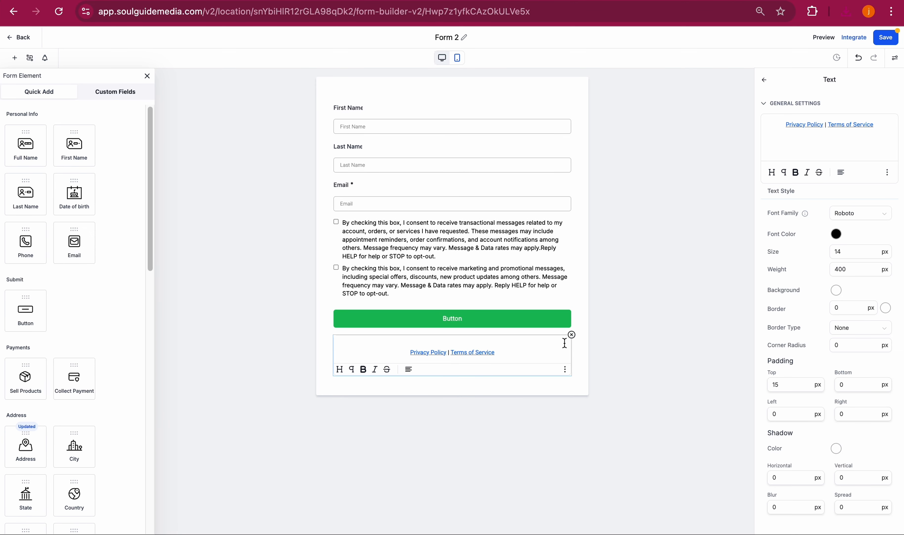
click(572, 334)
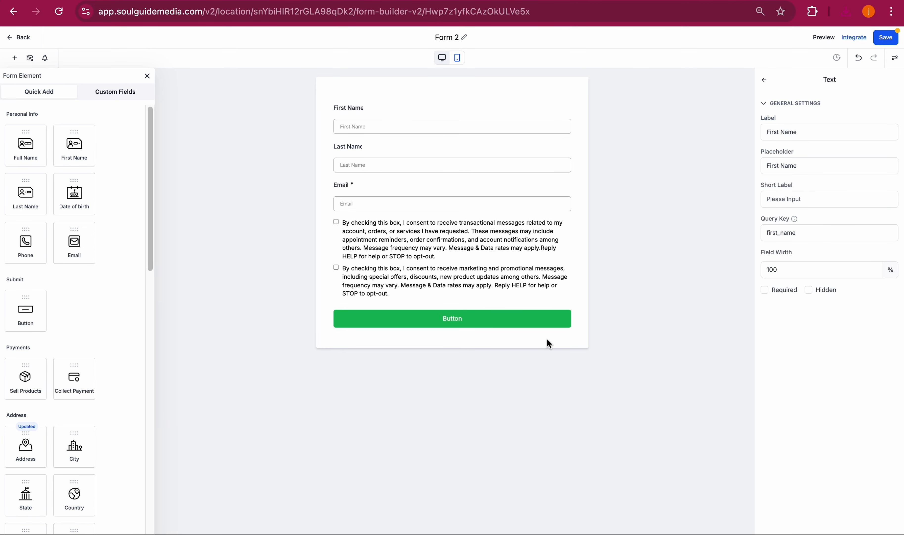
- Rename the form to Free e-book
click(392, 148)
click(378, 109)
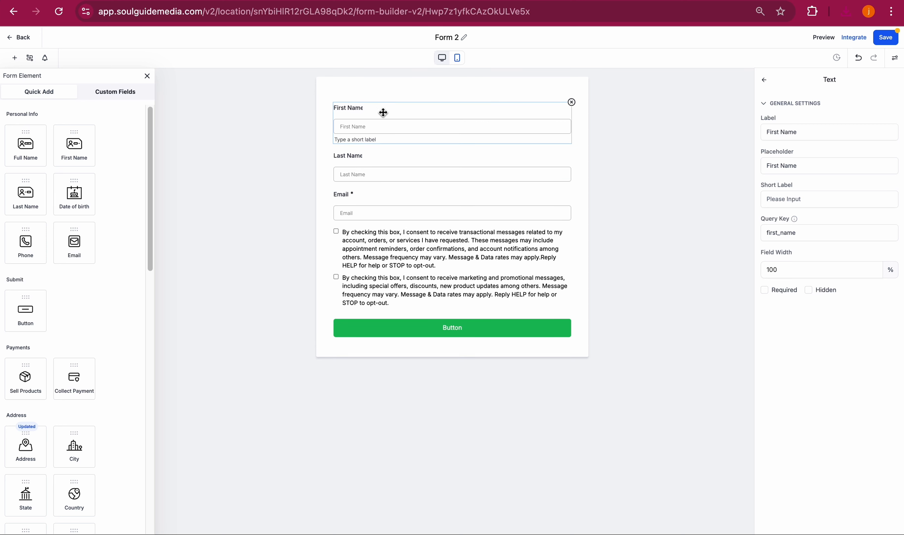
click(462, 37)
text(Free e-book)
click(633, 188)
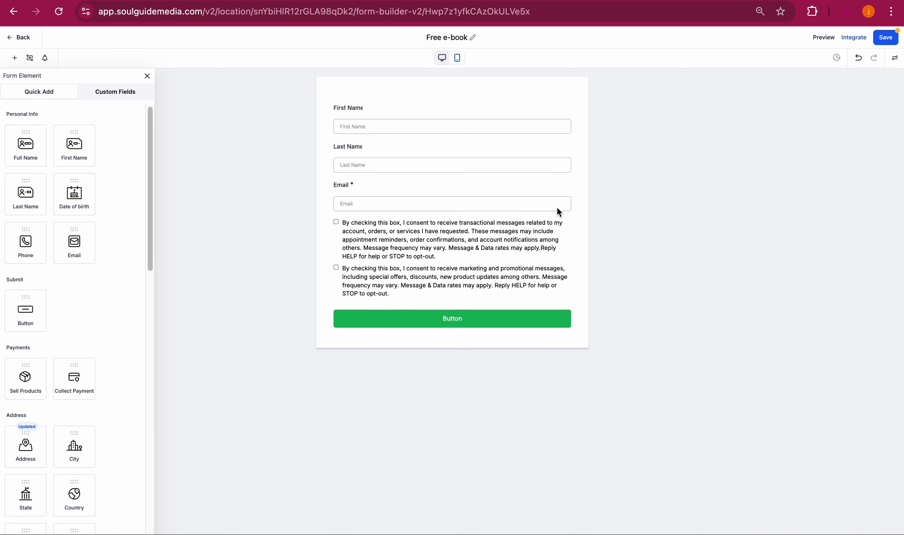
- Set the submit button's background colour to pink #FF5CBBFF
click(397, 188)
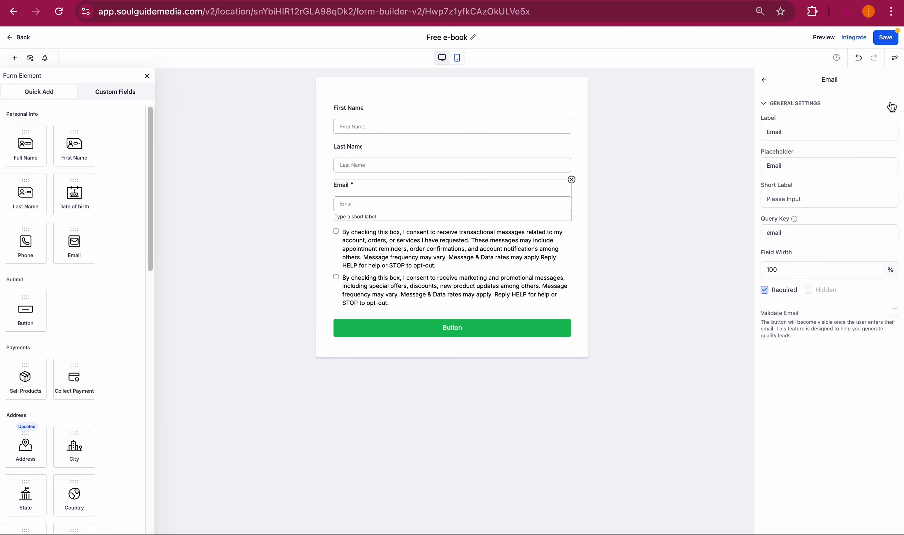
click(432, 331)
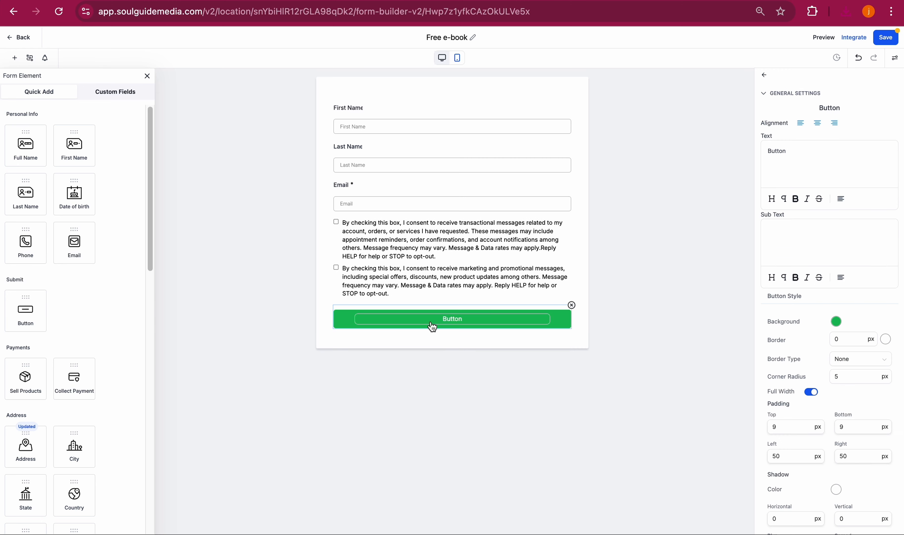
click(836, 321)
mouse_move(833, 377)
mouse_down()
mouse_move(829, 296)
mouse_move(858, 323)
mouse_move(801, 406)
mouse_move(828, 370)
mouse_up()
drag(852, 418, 870, 417)
drag(855, 384, 848, 168)
double_click(848, 162)
- Change the submit button's text to Get FREE e-book now
click(809, 150)
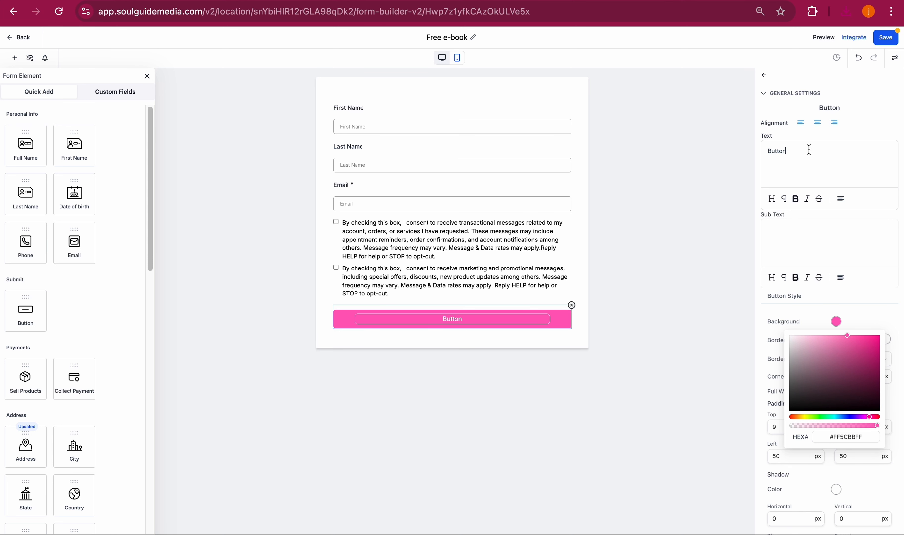
double_click(809, 149)
text(Get F)
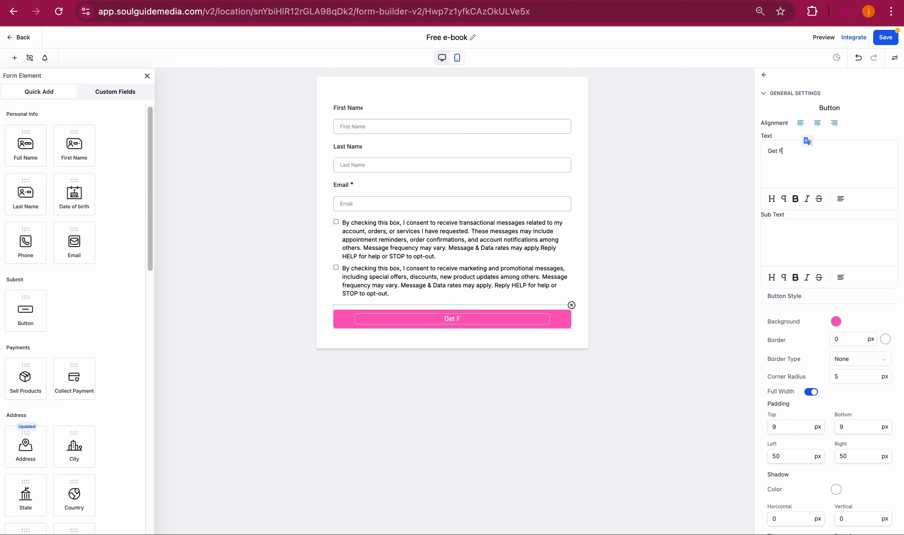
text(REE e-book now)
click(702, 250)
click(460, 317)
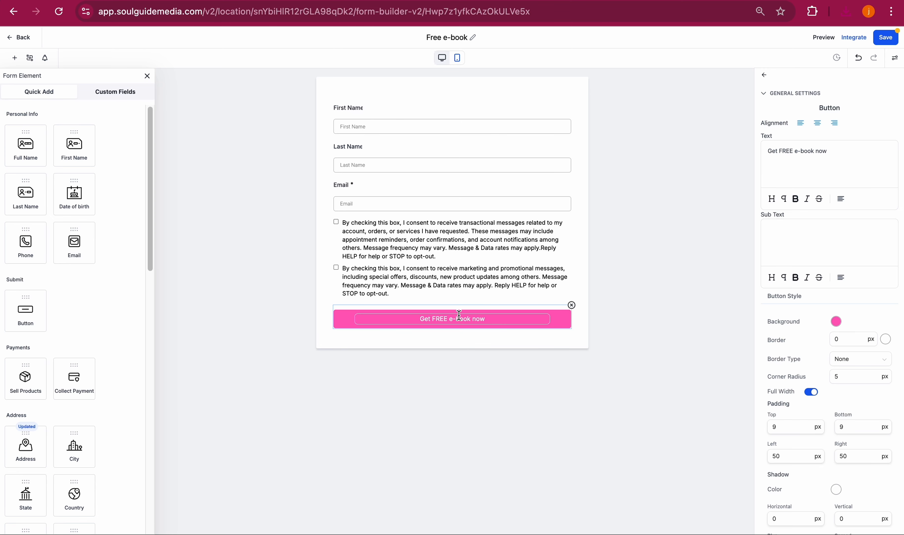
- Set the form's on-submit message to "Thank you! Check your email for the free e-book. (check spam)" and save the form
click(896, 61)
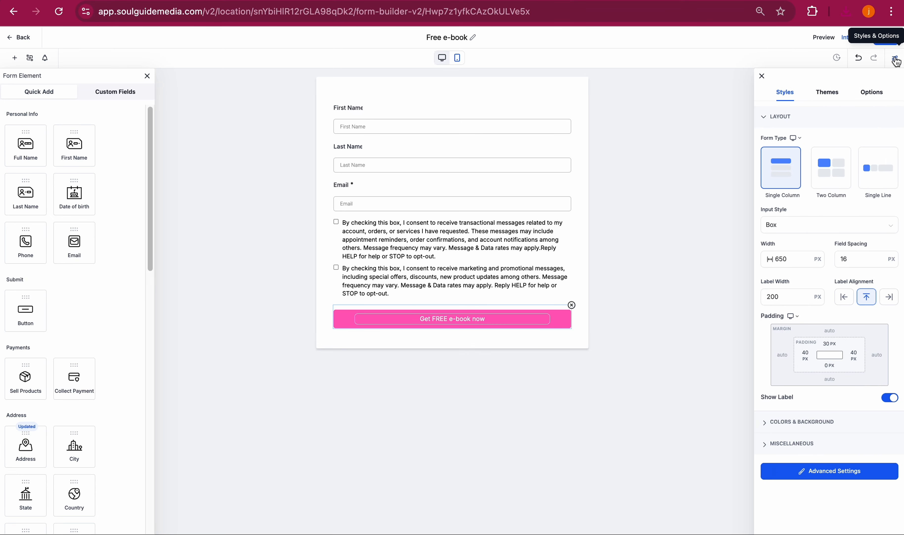
click(868, 95)
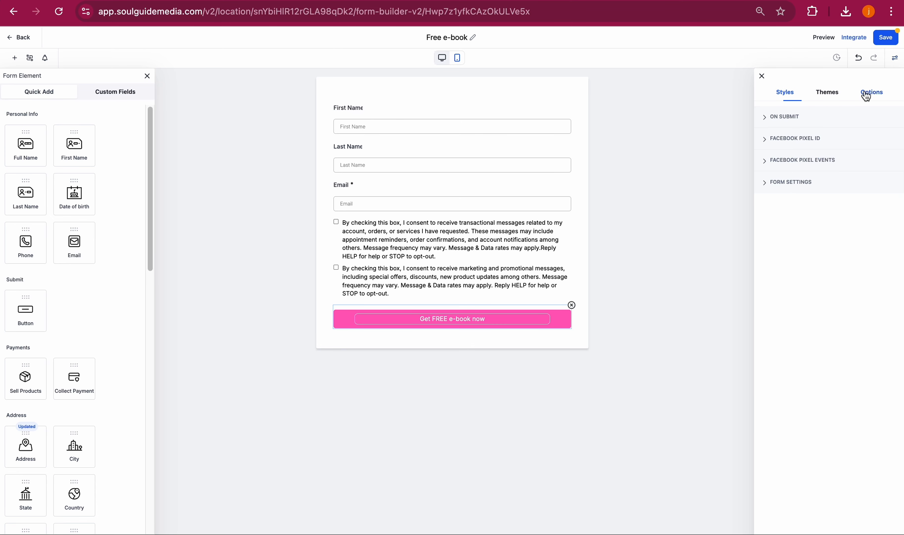
click(783, 118)
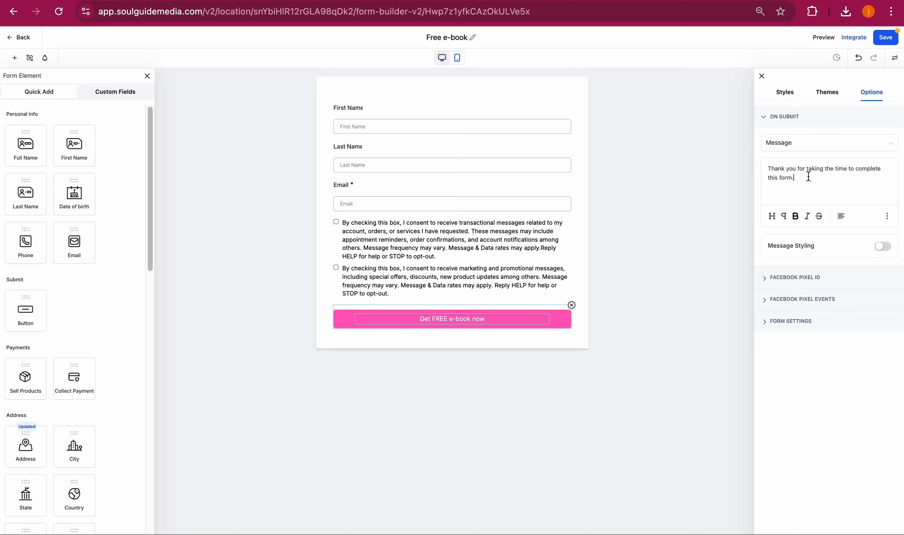
mouse_move(809, 176)
mouse_down()
mouse_move(770, 168)
mouse_move(801, 168)
mouse_up()
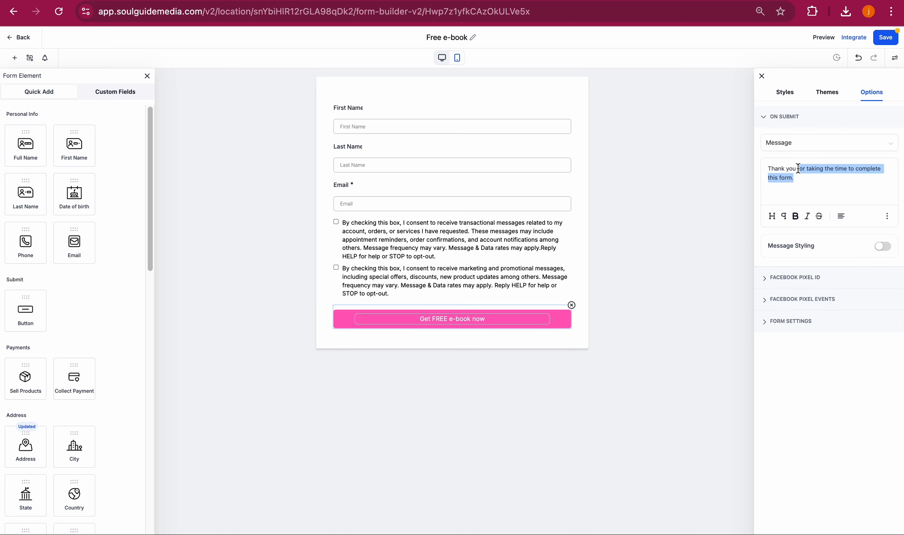
key(BackSpace)
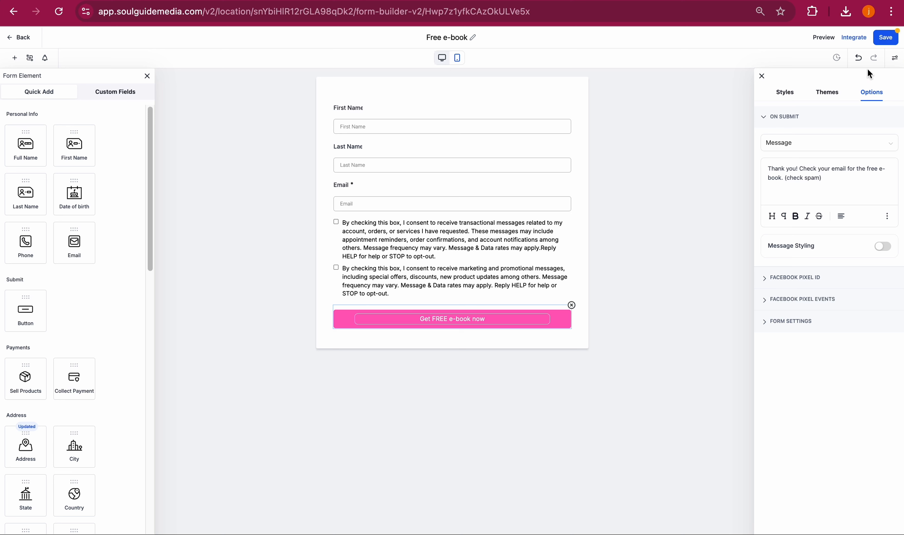
click(887, 38)
- Leave the form builder, go to Funnels and start a new funnel from templates
click(23, 38)
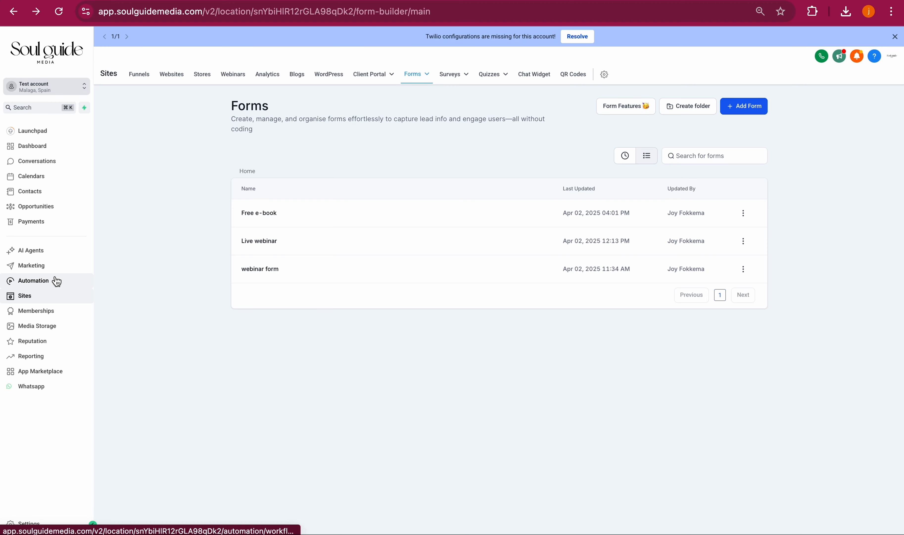
click(141, 76)
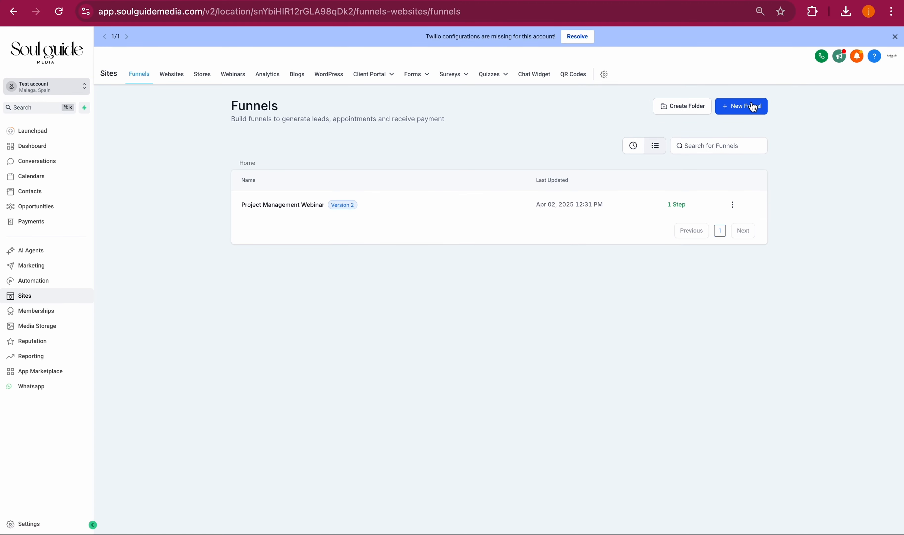
click(753, 107)
click(564, 261)
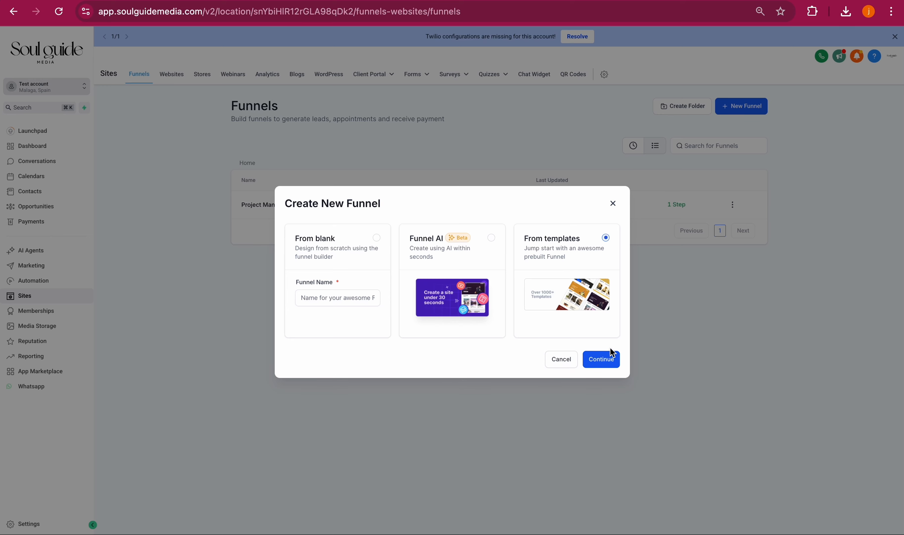
click(614, 355)
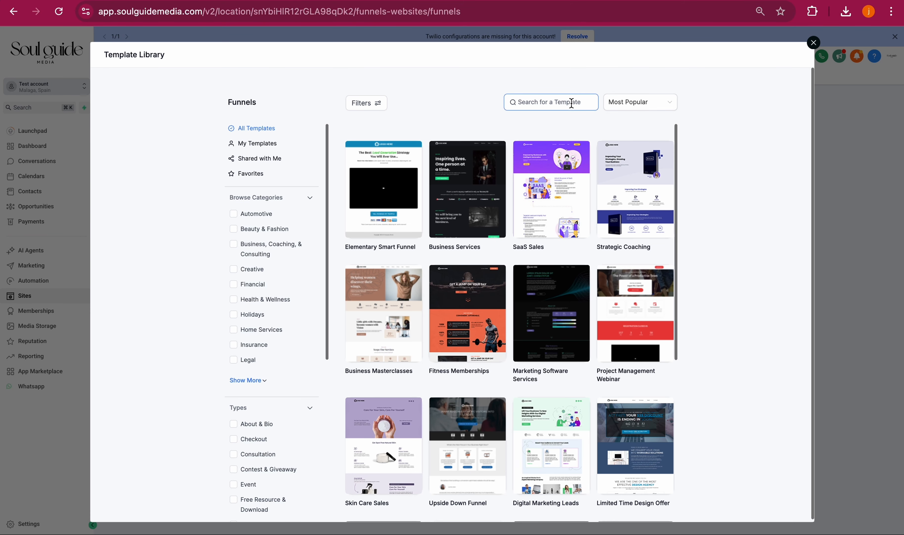
- Filter the template library by the Free Resource & Download type
scroll(276, 422, down, 3)
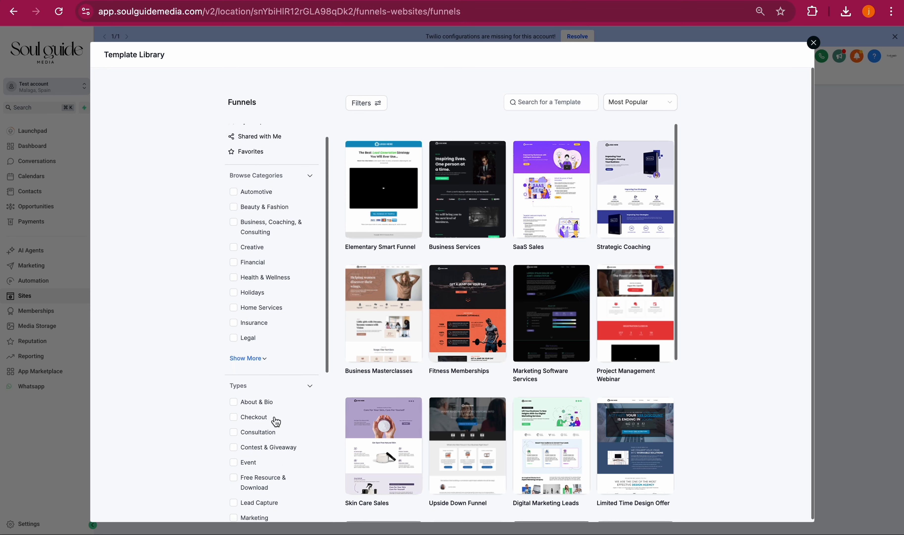
scroll(276, 422, down, 2)
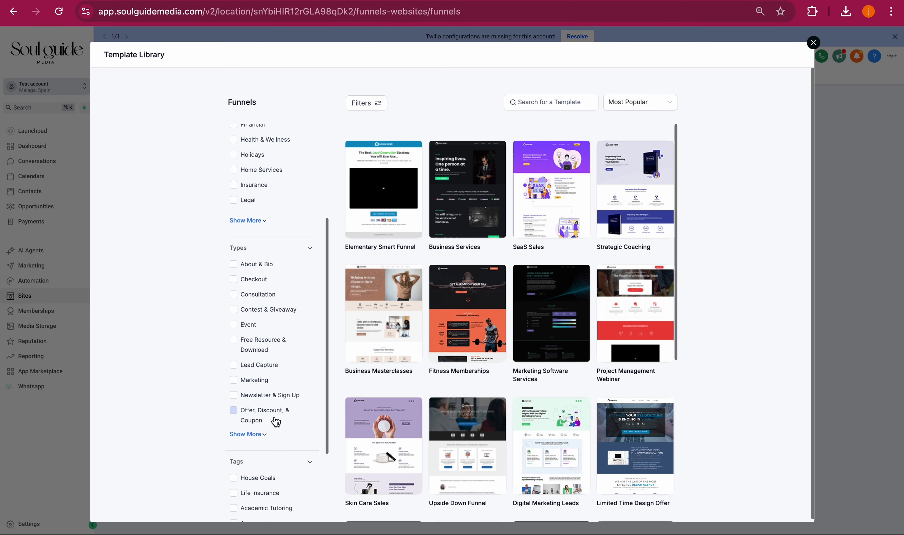
click(263, 350)
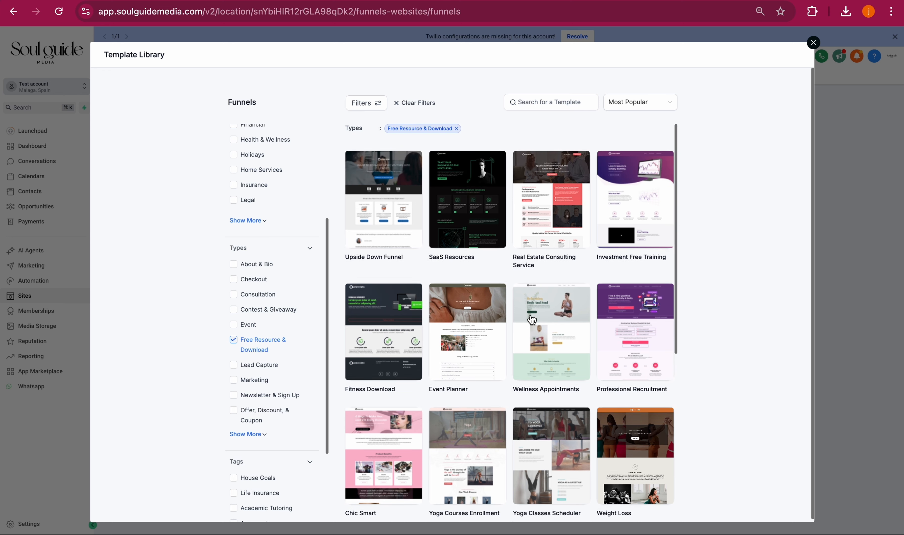
scroll(532, 320, down, 8)
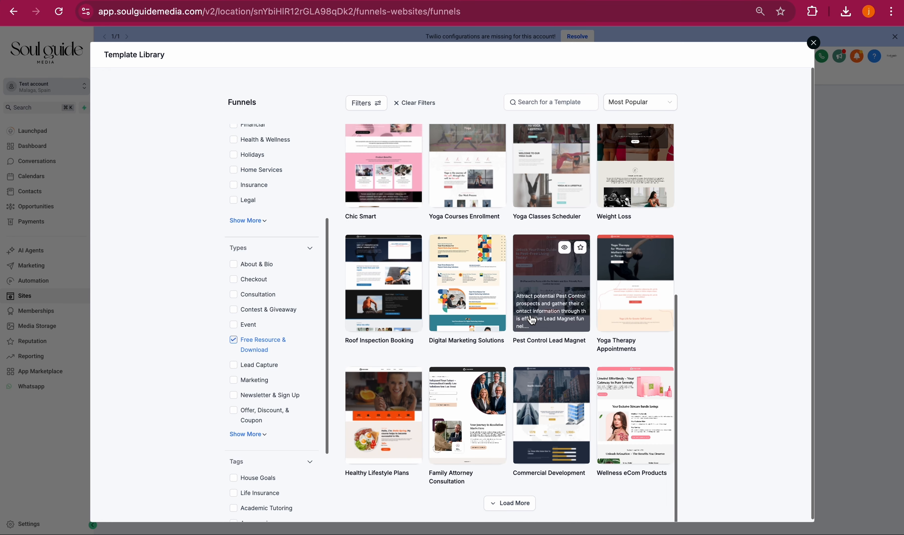
scroll(533, 319, up, 8)
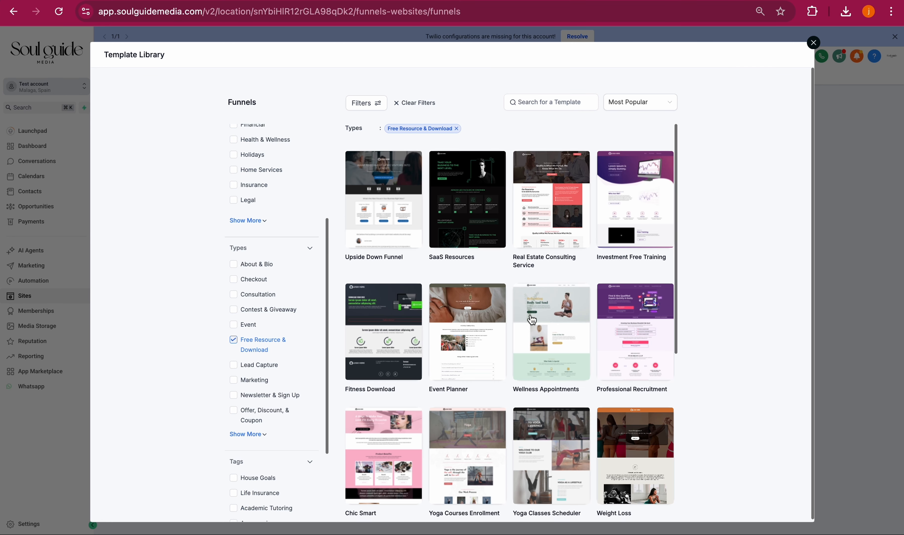
- Search the templates for e-book and remove the Free Resource & Download filter
click(551, 105)
text(e)
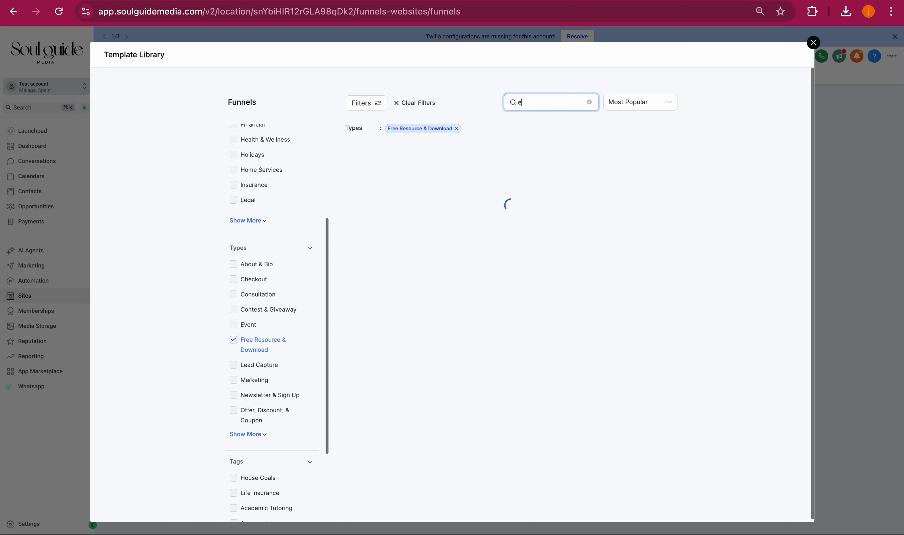
text(book)
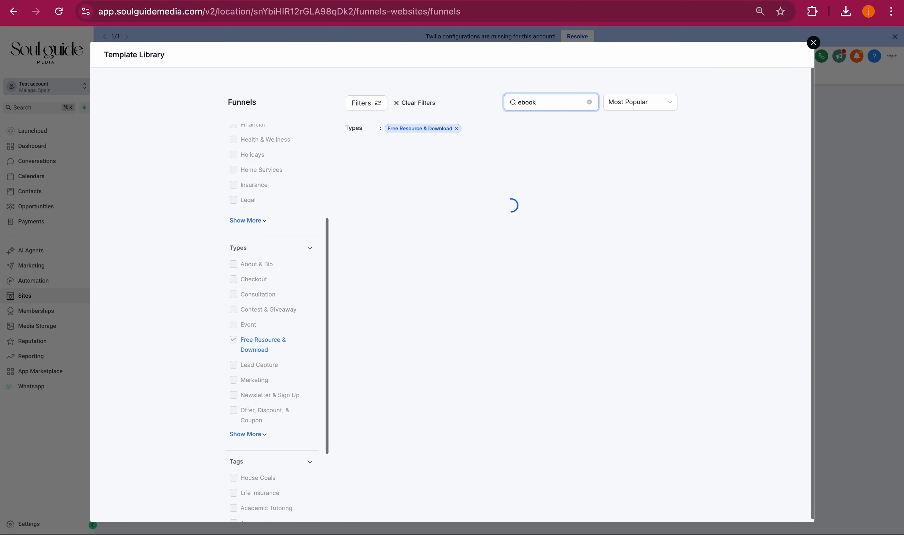
key(BackSpace)
key(BackSpace)
key(BackSpace)
key(BackSpace)
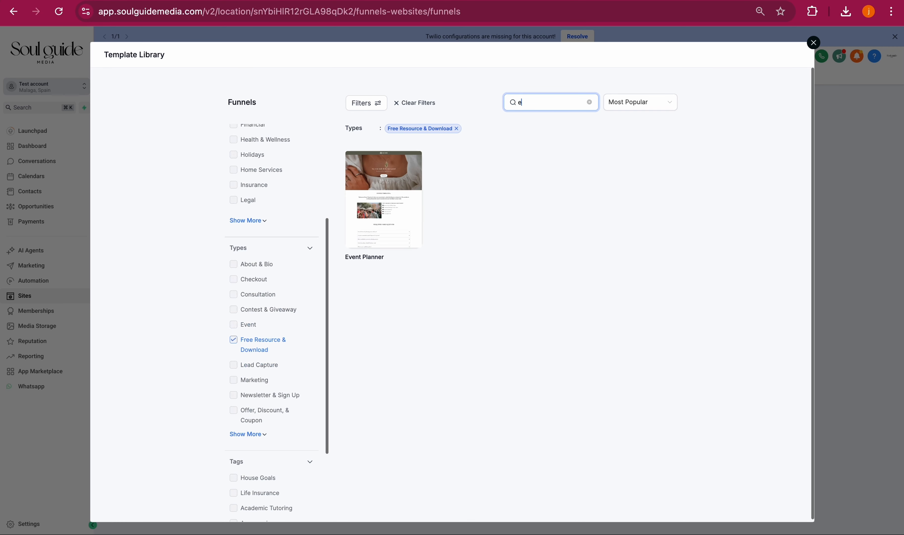
text(-book)
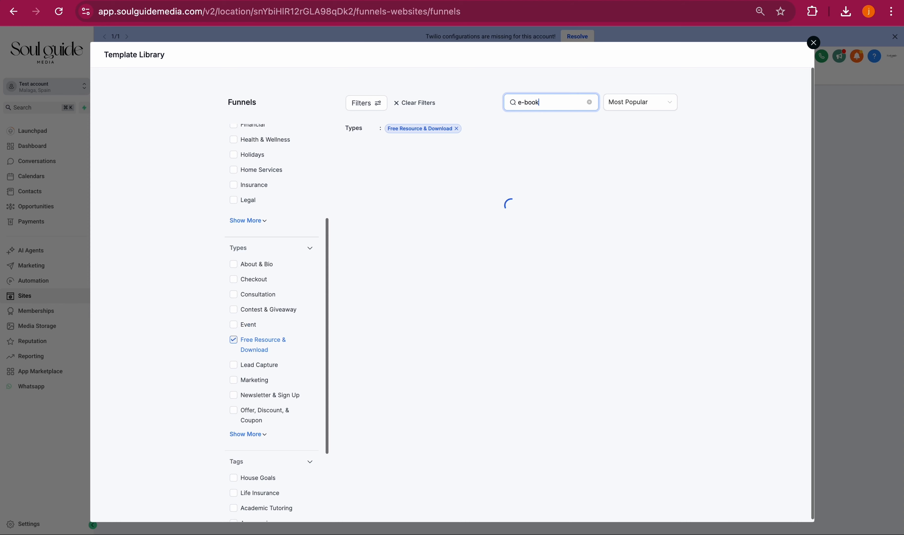
click(457, 128)
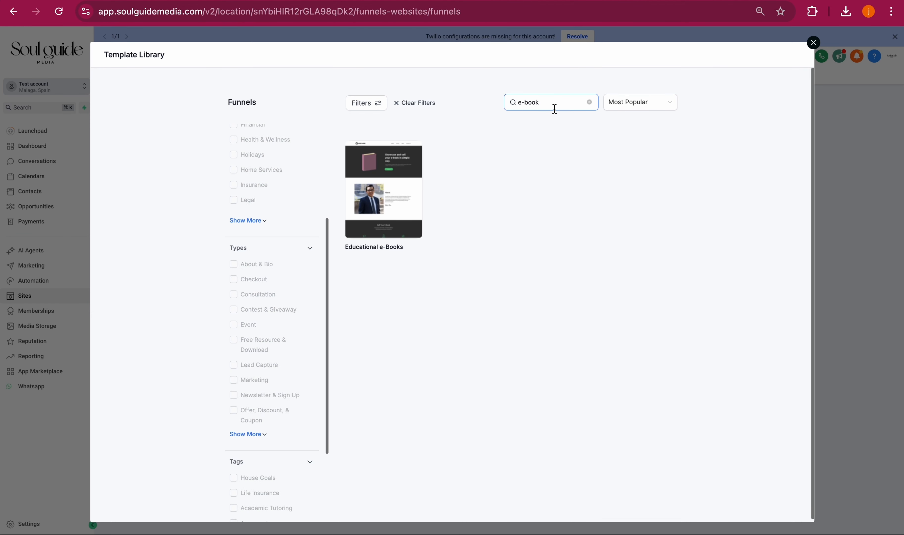
- Preview the Educational e-Books template and continue with it
mouse_move(390, 206)
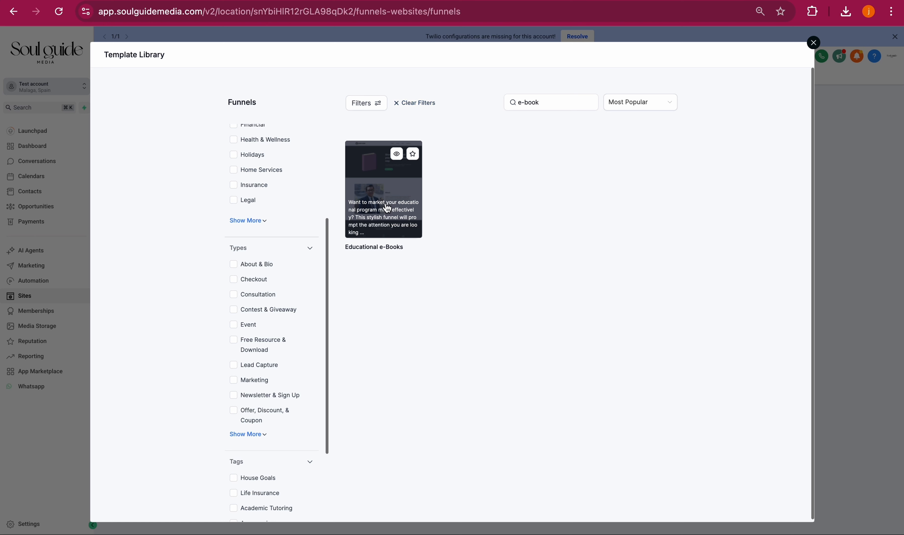
click(397, 155)
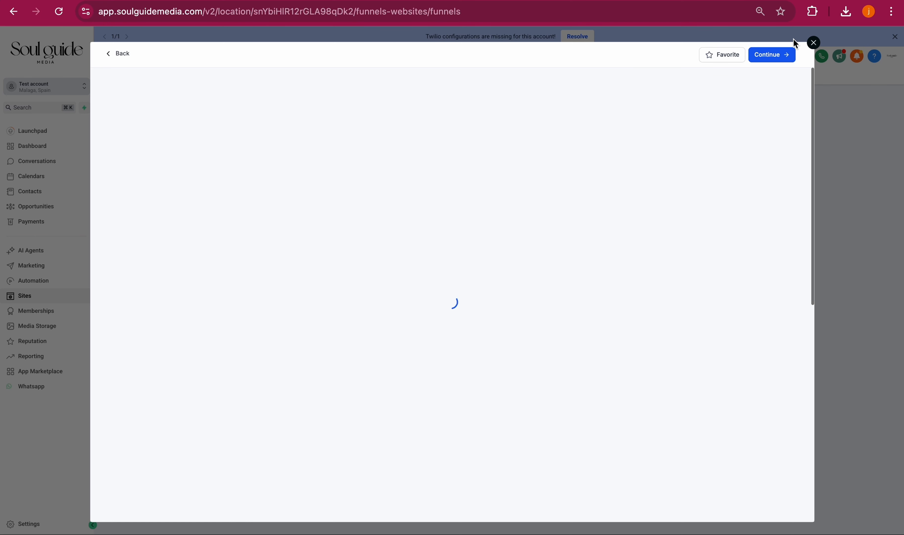
click(777, 60)
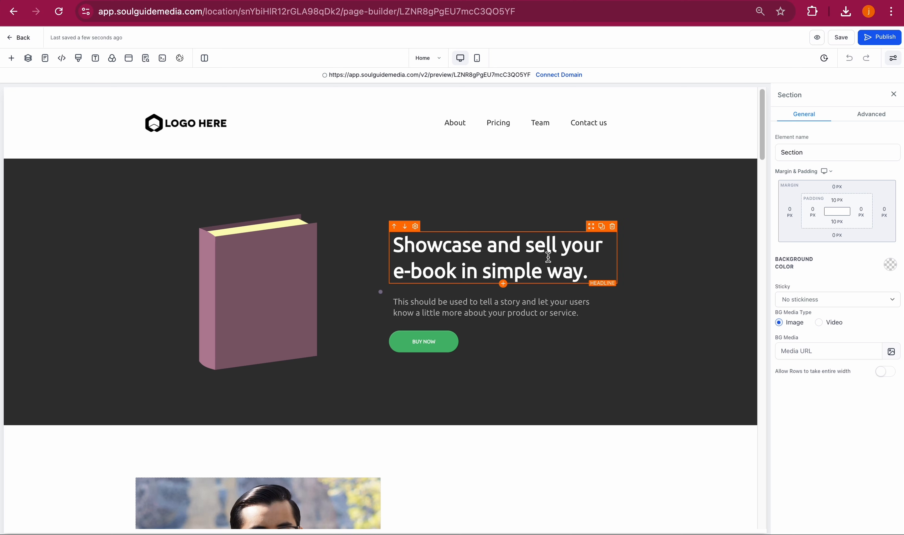
- Replace the hero headline with "Manifest your dreamlife in 5 steps"
click(536, 253)
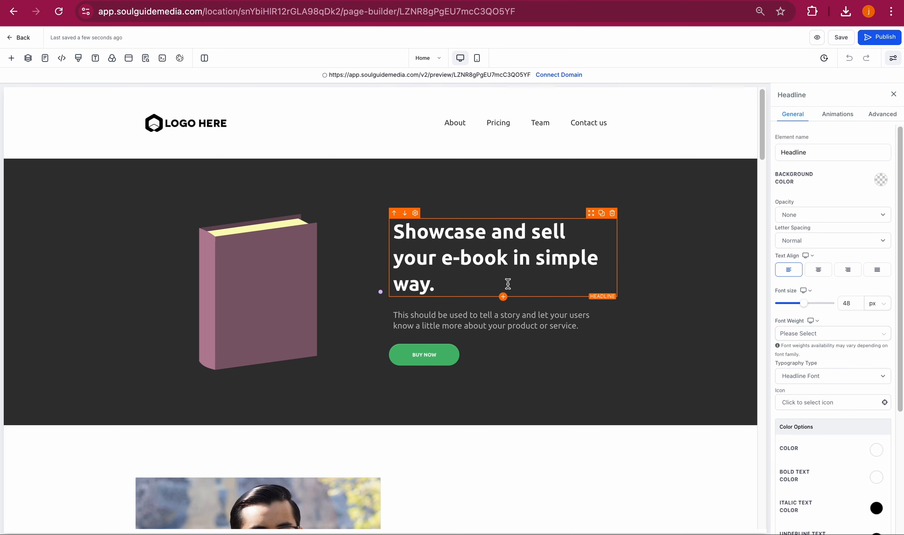
drag(456, 285, 386, 232)
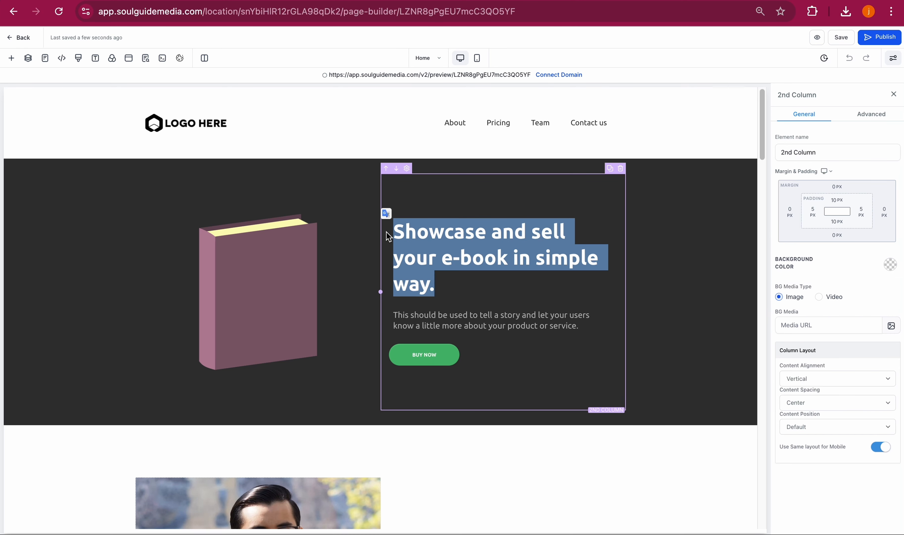
text(M)
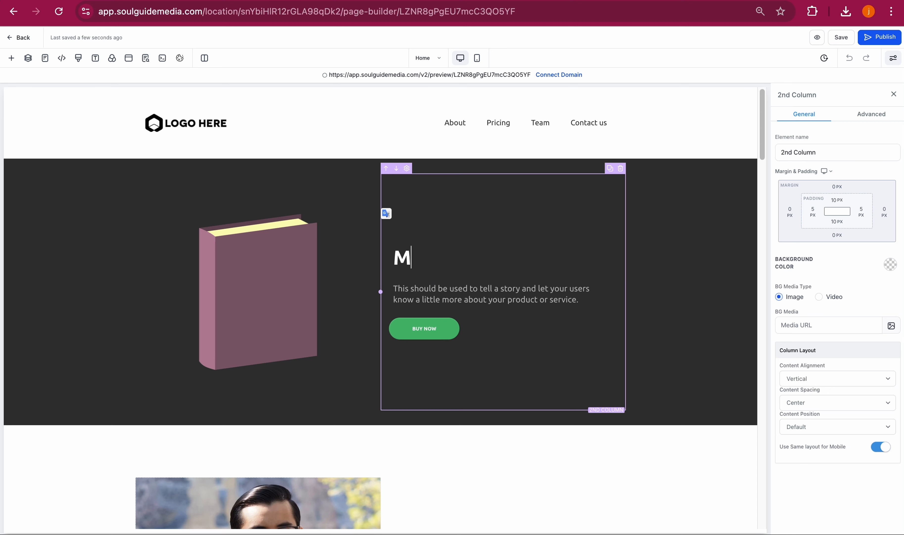
text(anifest your )
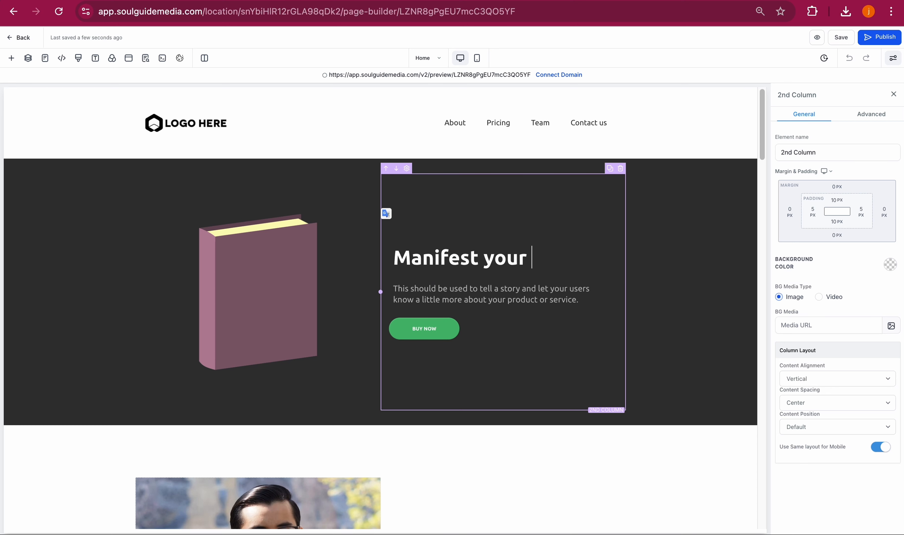
text(dreamlif)
key(BackSpace)
text(dreamlife in )
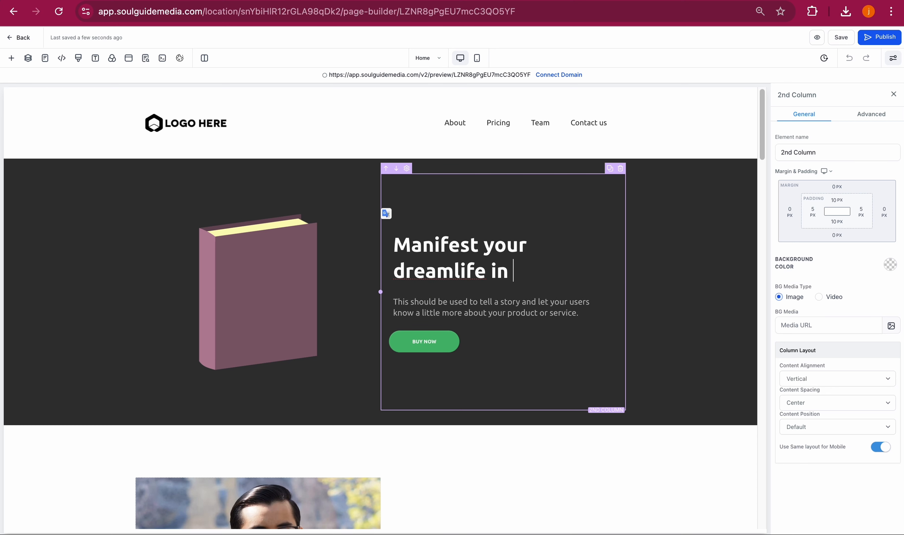
text(5 steps)
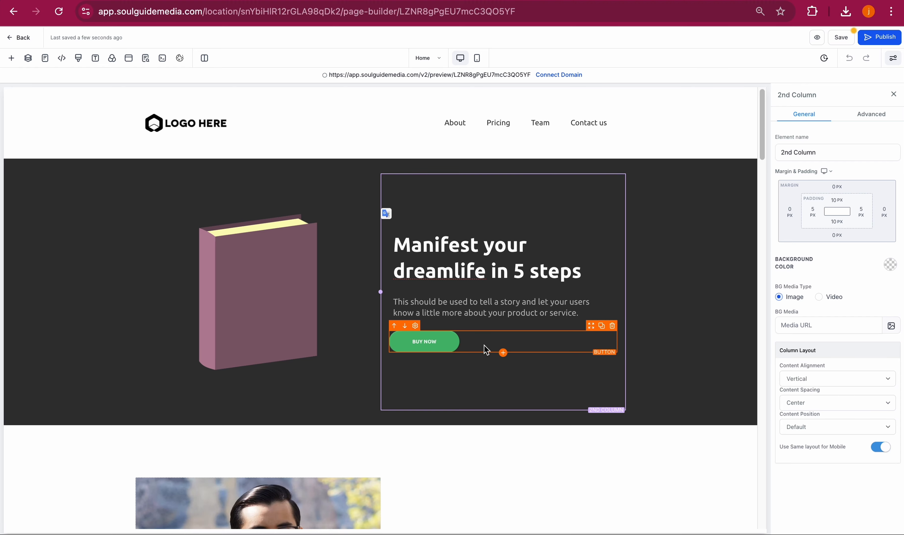
- Delete the BUY NOW button from the hero section
click(445, 348)
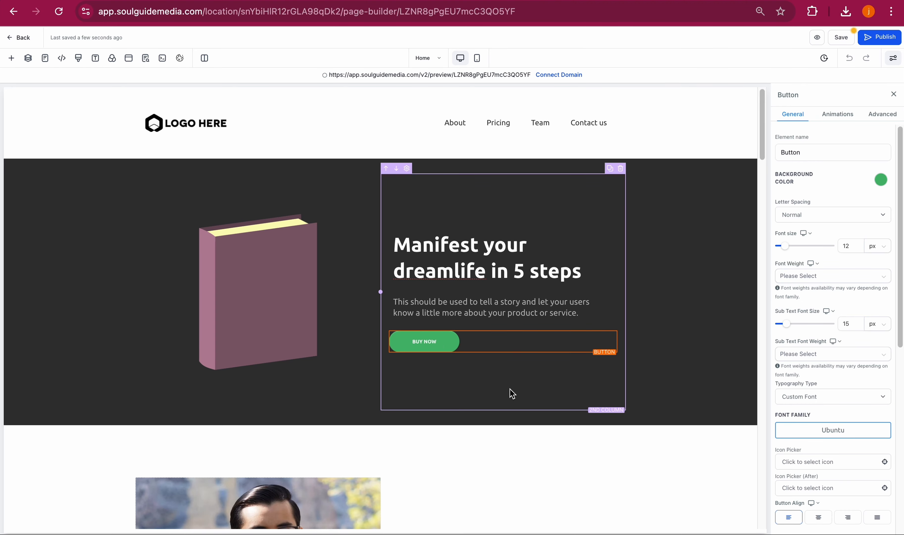
scroll(510, 393, down, 10)
scroll(510, 394, up, 10)
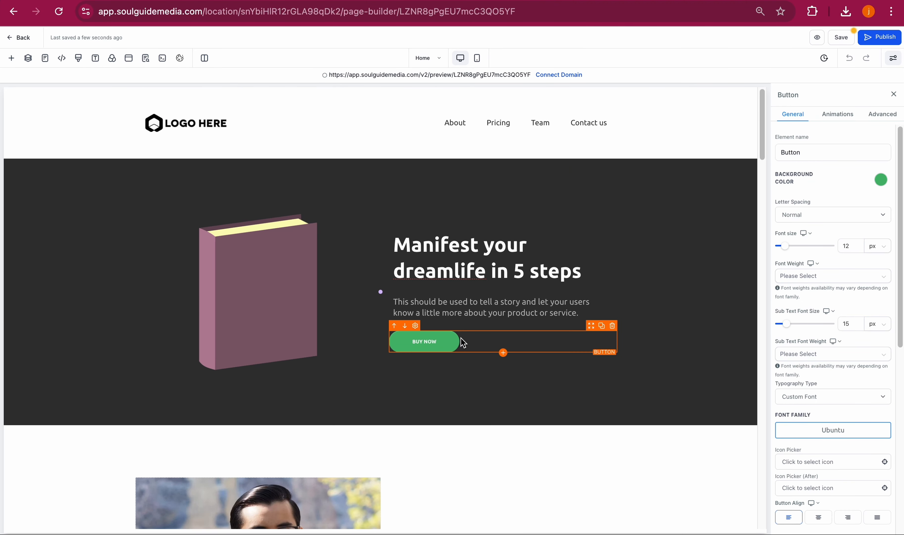
click(612, 325)
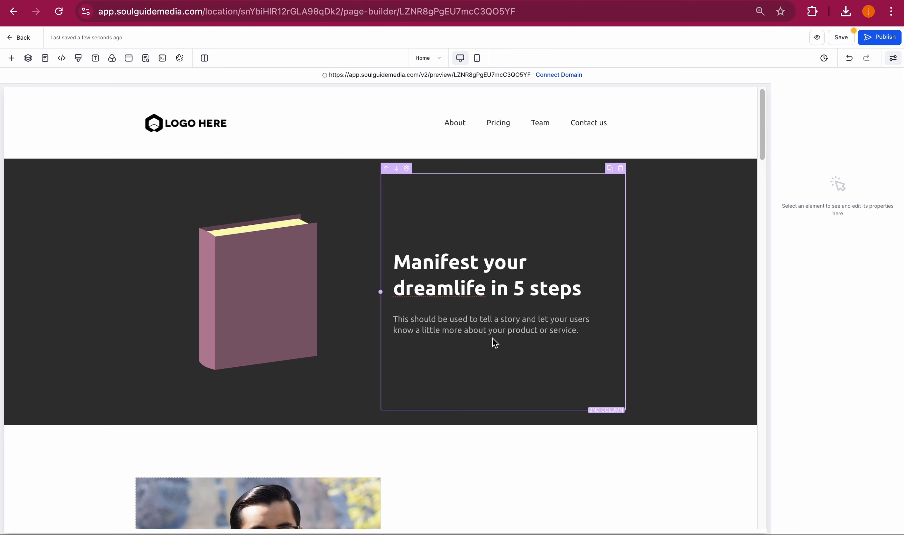
- Add a Form element below the hero paragraph and pick the Free e-book form for it
click(505, 338)
click(12, 58)
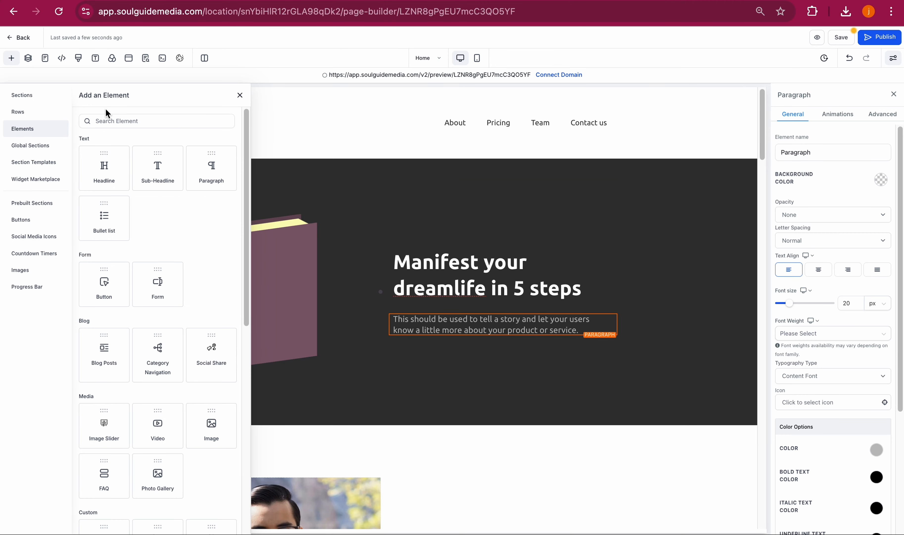
drag(173, 263, 501, 347)
click(447, 249)
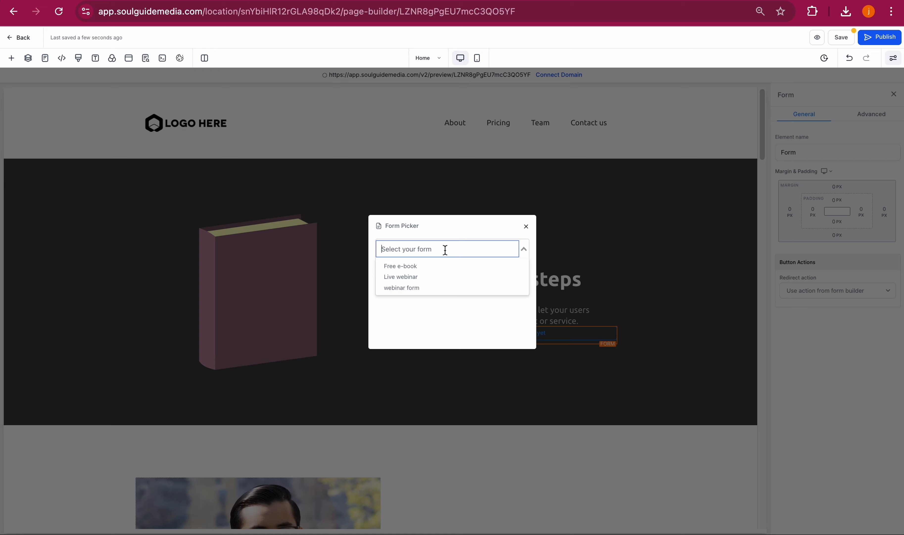
click(421, 267)
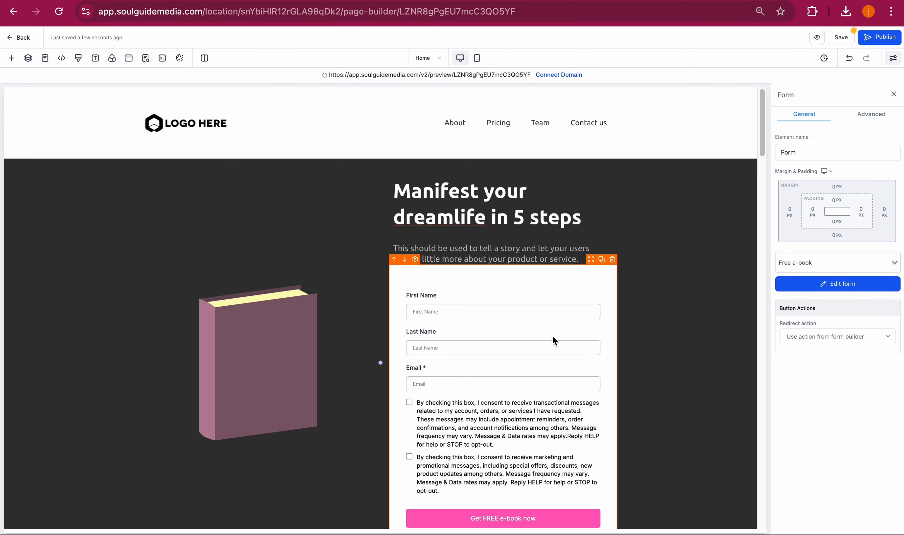
click(679, 340)
scroll(678, 339, down, 5)
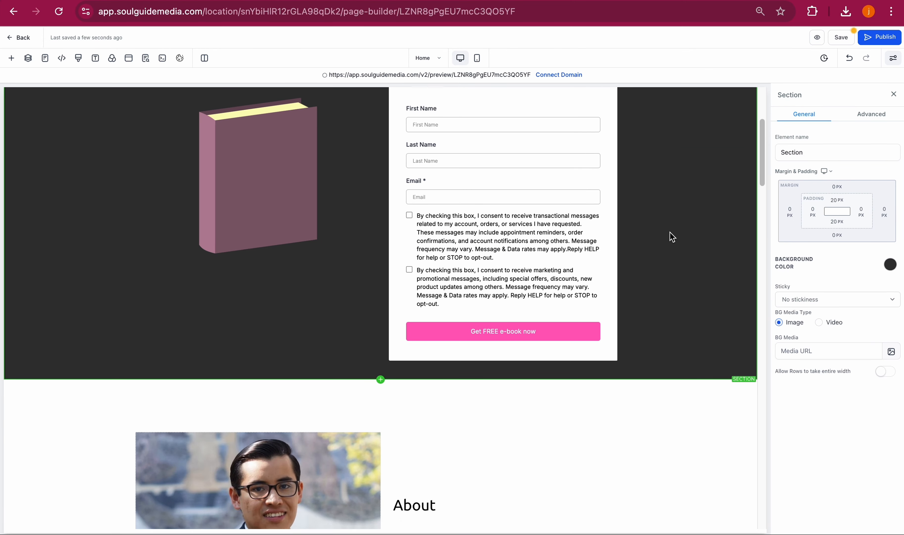
- Change the About section heading to "About you"
scroll(672, 235, up, 5)
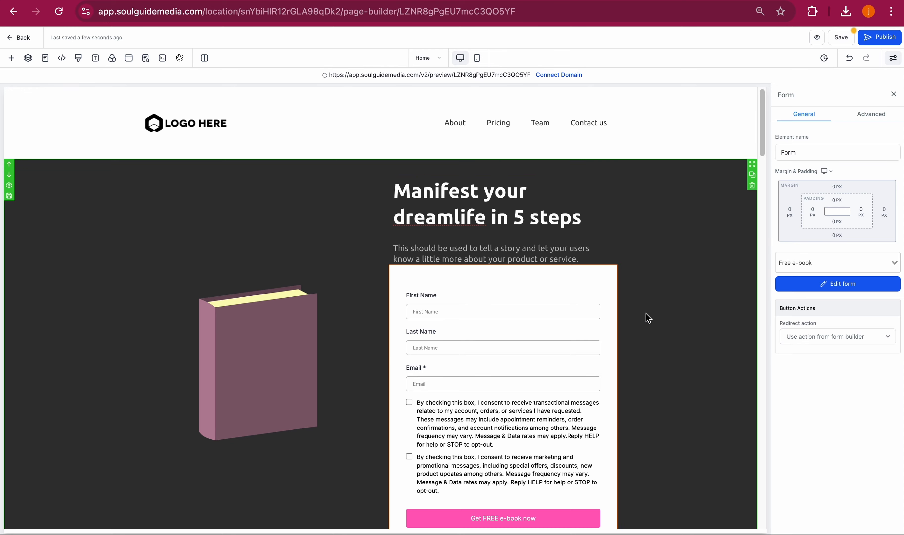
scroll(648, 318, down, 5)
scroll(646, 315, down, 4)
scroll(647, 315, up, 4)
scroll(647, 315, down, 8)
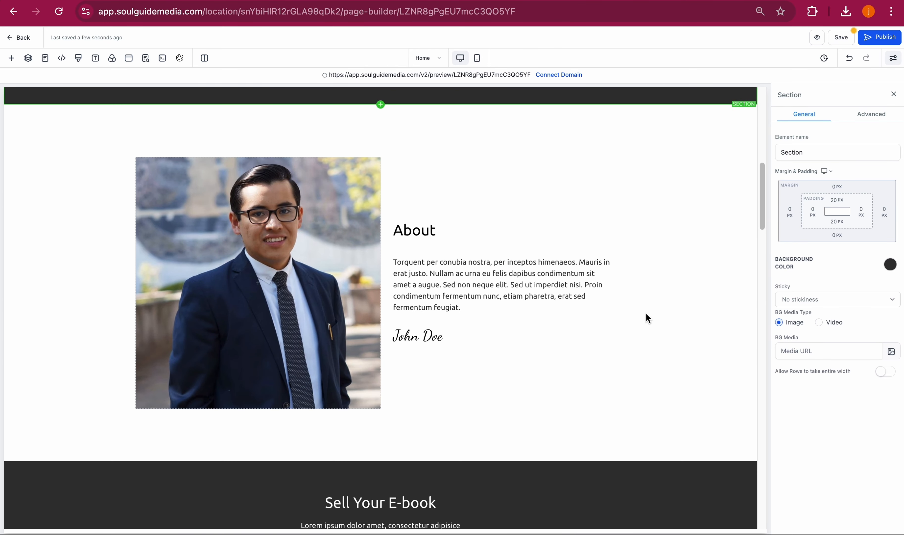
scroll(647, 318, down, 4)
scroll(647, 318, up, 4)
click(445, 257)
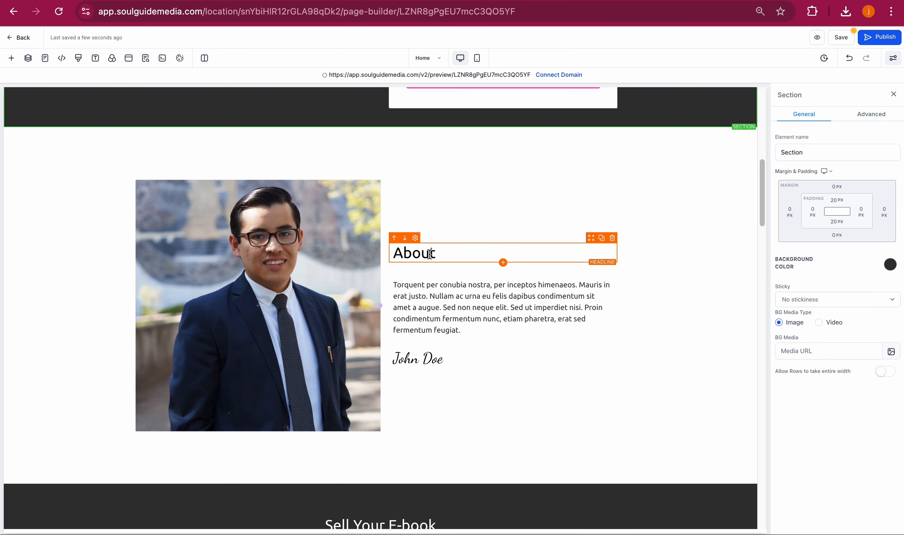
text(you)
- Replace the About section's body paragraph with "Hey im joy!"
double_click(437, 307)
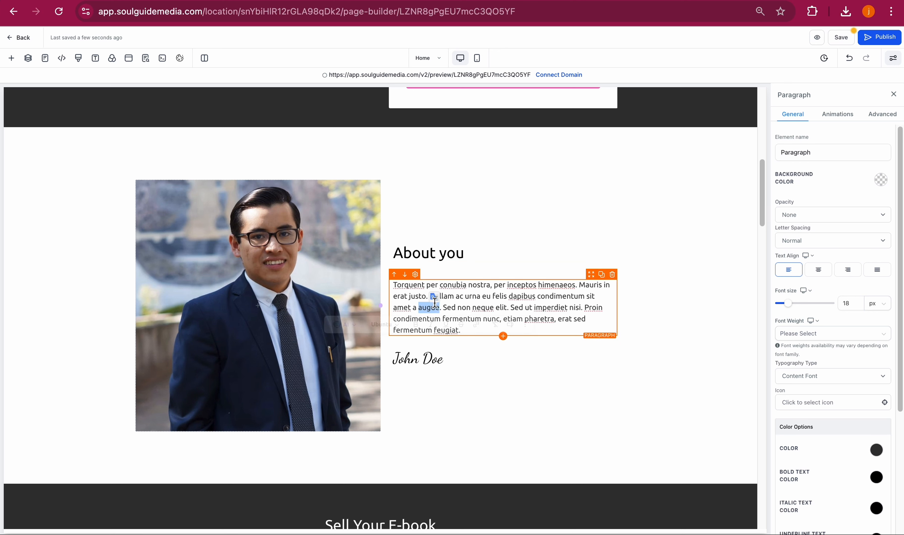
key(ctrl+a)
text(H)
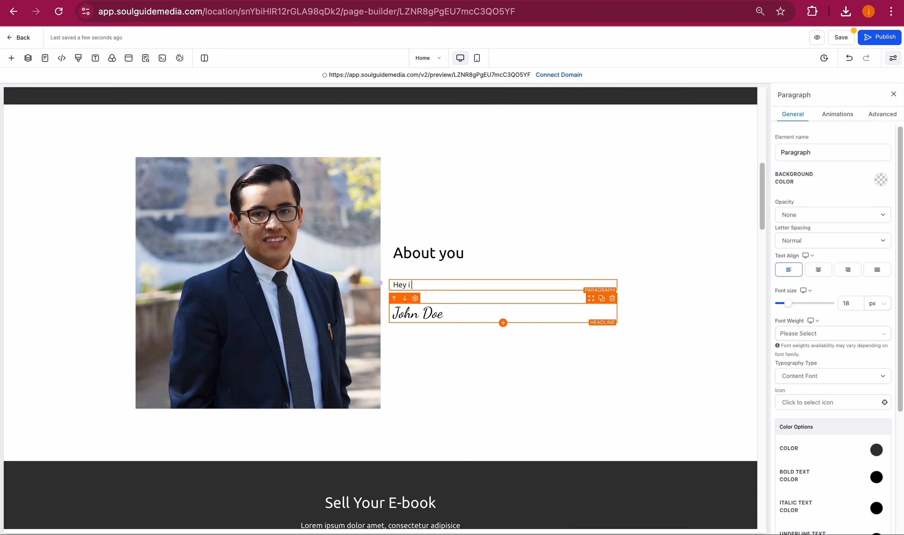
text(ey im joy!)
- Replace the signature headline "John Doe" with "Joy"
double_click(439, 309)
key(ctrl+a)
text(Joy)
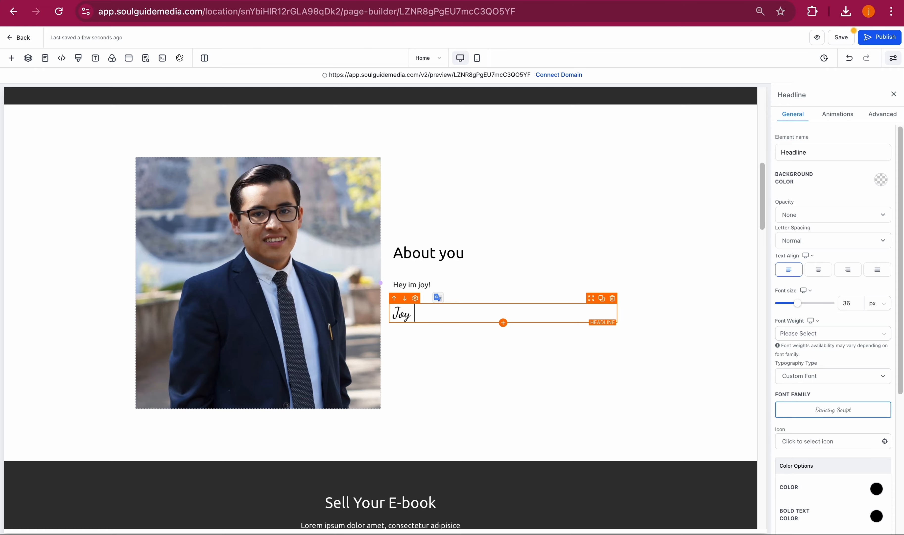
click(473, 400)
- Add a popup to the page and insert a one-column row into it
scroll(473, 400, down, 15)
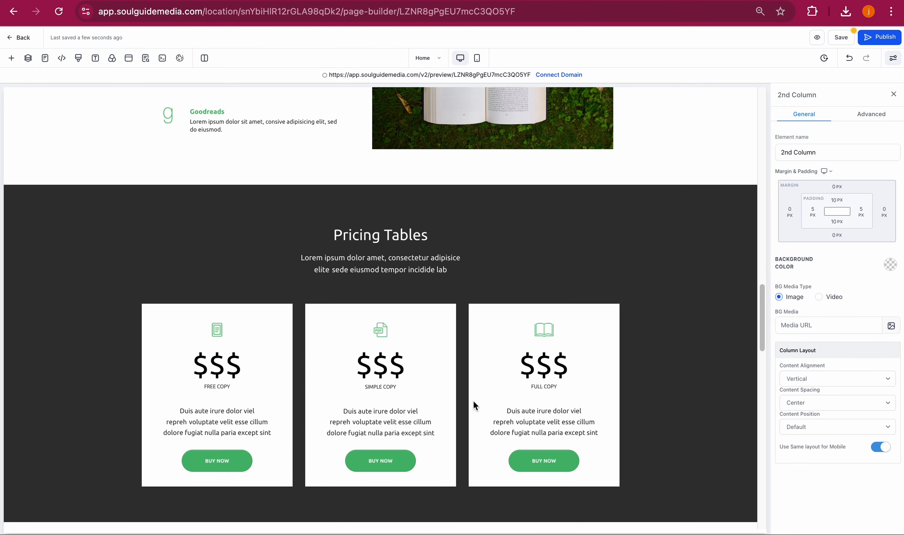
scroll(474, 401, down, 10)
scroll(473, 401, up, 20)
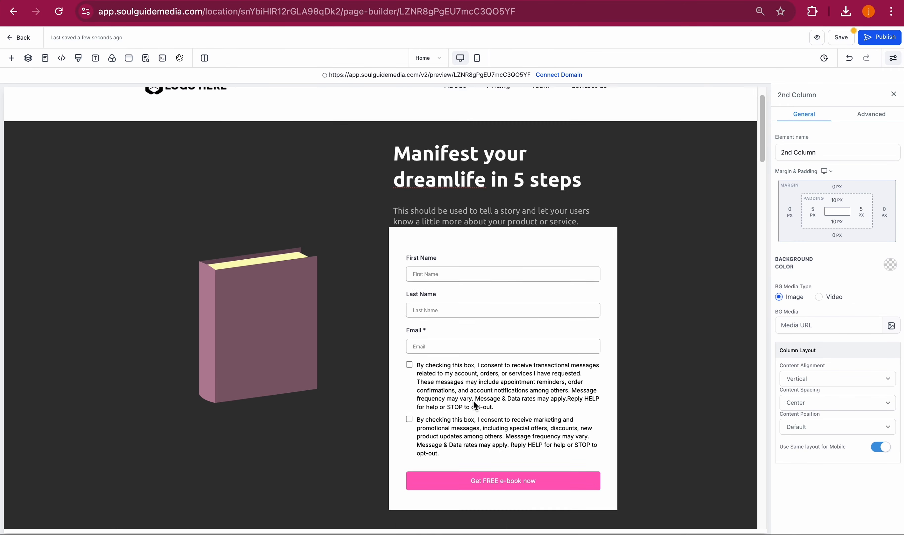
scroll(474, 400, up, 1)
scroll(473, 400, down, 10)
scroll(473, 400, up, 10)
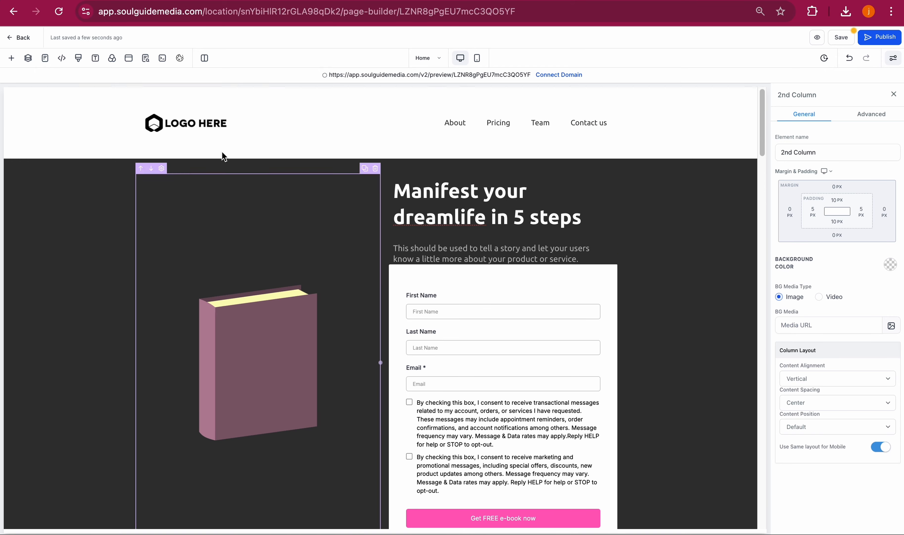
click(129, 58)
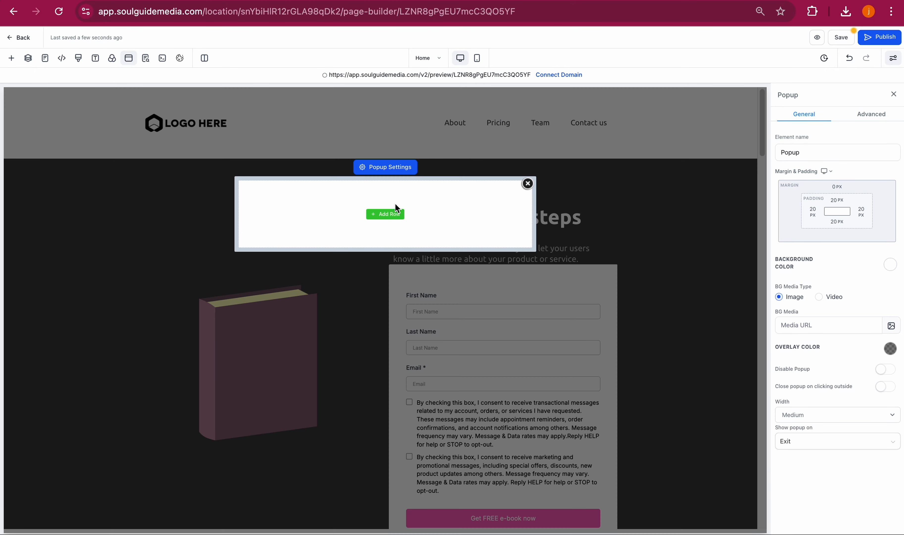
click(385, 214)
drag(119, 153, 359, 214)
click(385, 225)
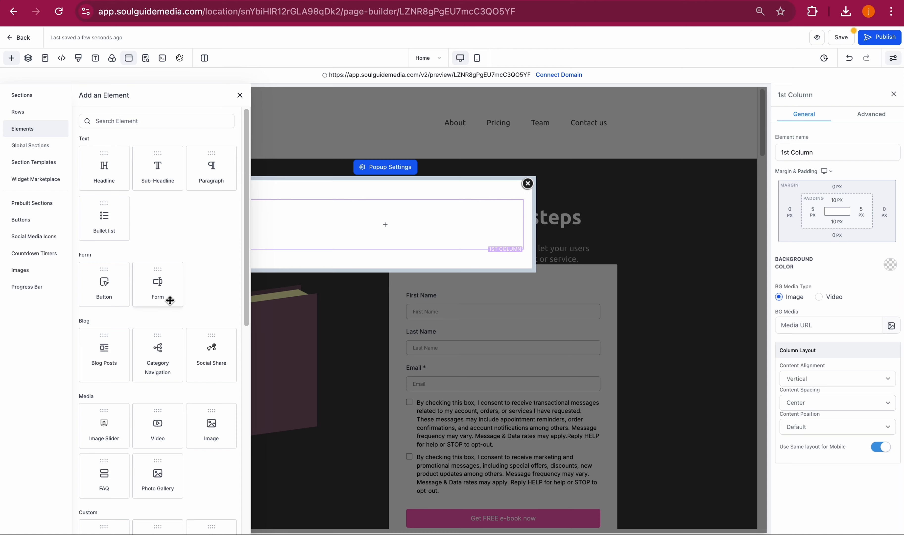
- Place a Form element in the popup's column and pick the Free e-book form
drag(170, 300, 364, 229)
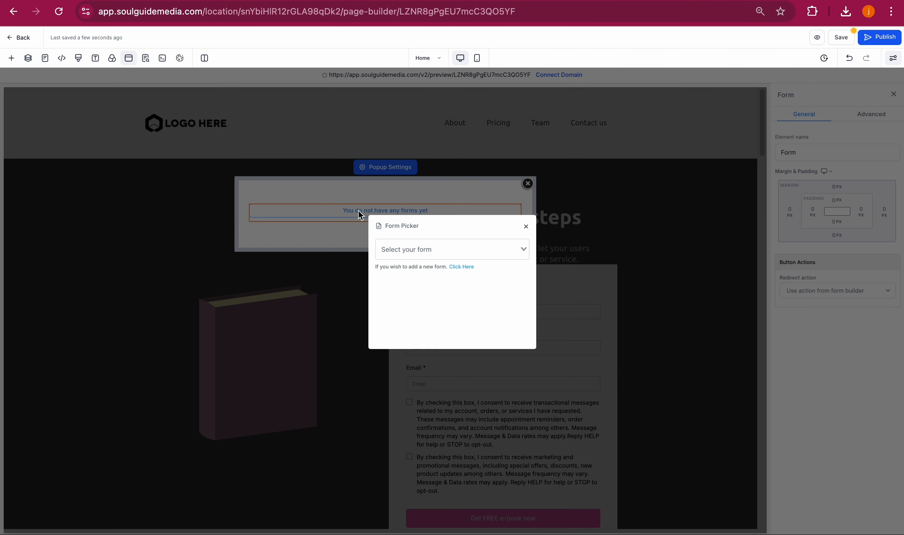
click(424, 254)
click(423, 278)
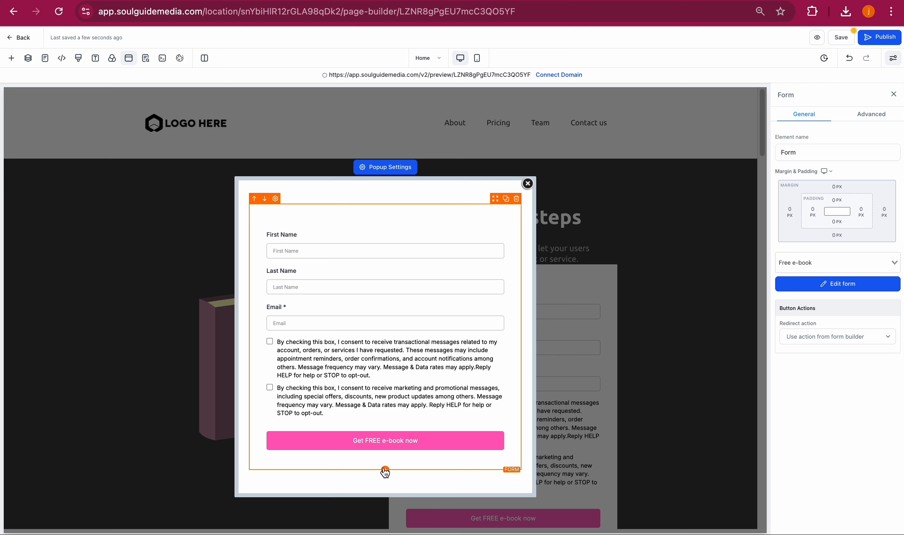
- Add a sub-headline above the popup form reading "Download for FREE!"
click(385, 470)
drag(158, 162, 356, 211)
triple_click(357, 212)
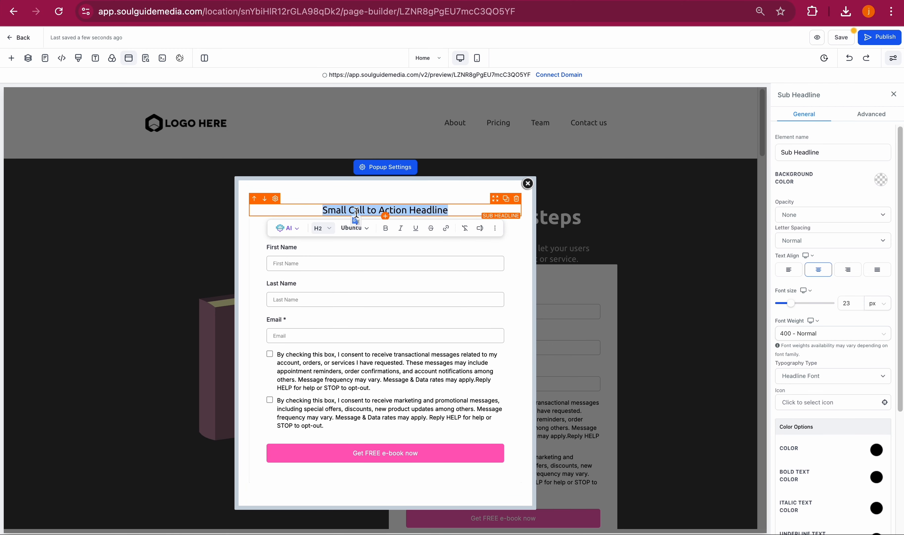
key(BackSpace)
text(Down)
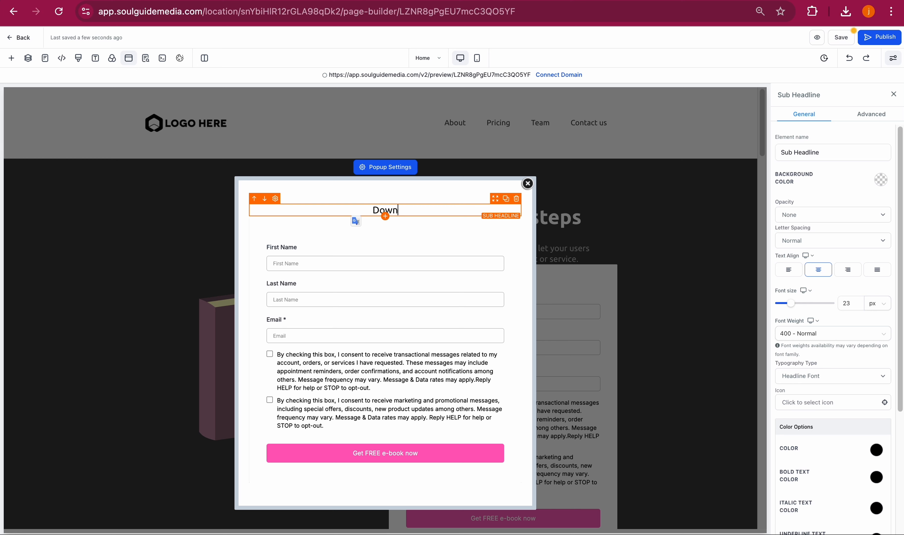
text(load for FREE!)
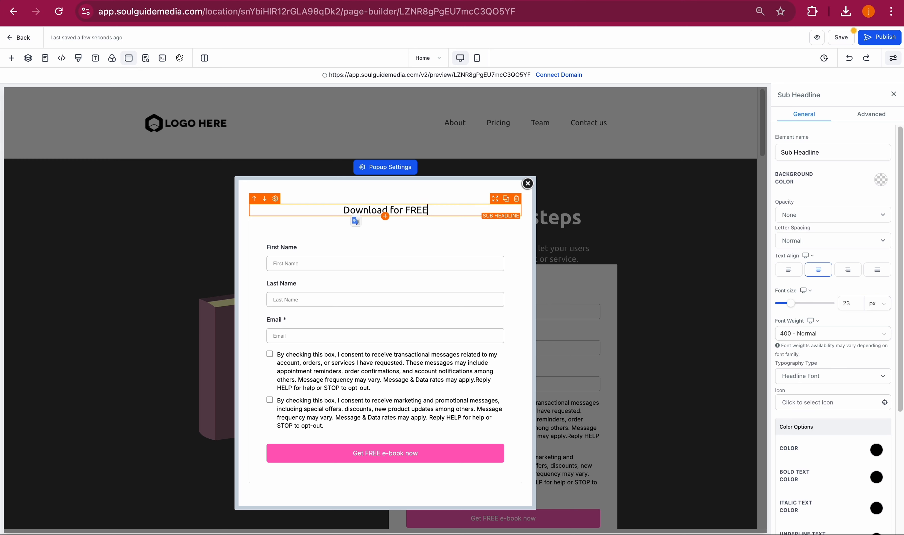
- Save the page and close the SEO meta data panel
click(847, 42)
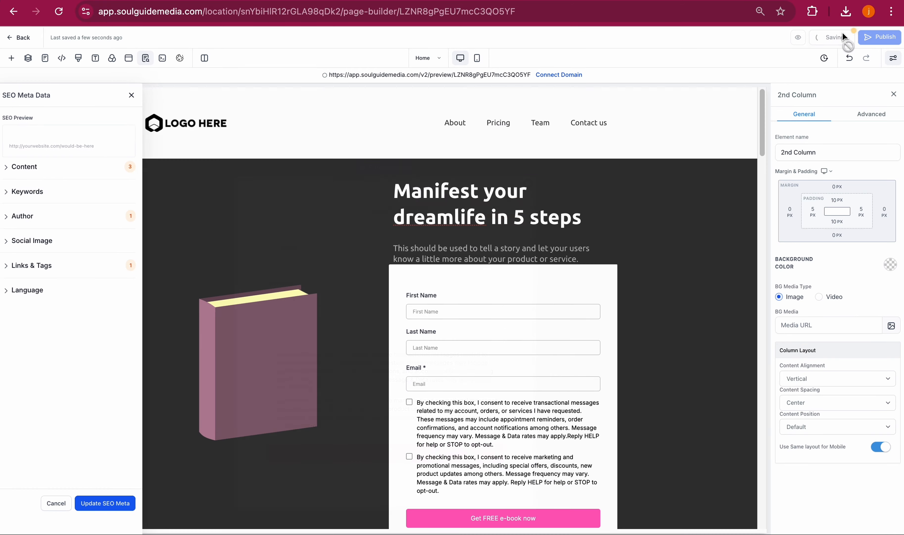
click(680, 119)
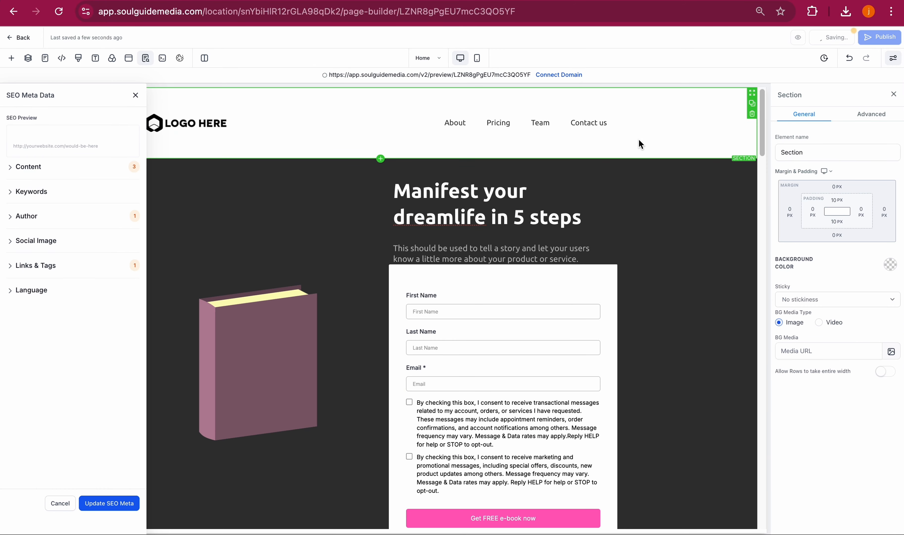
click(135, 96)
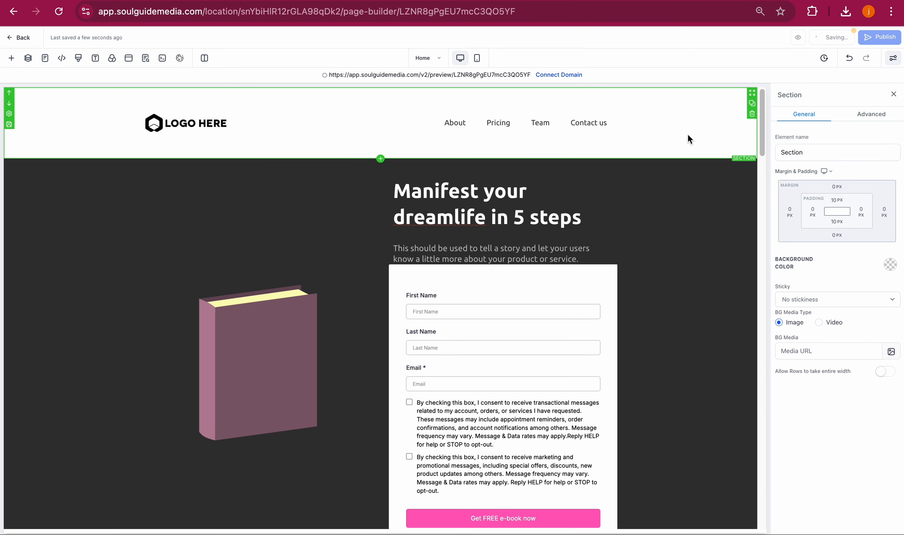
- Inspect the hero section's form and book image on the landing page
click(752, 116)
click(716, 187)
scroll(717, 188, down, 10)
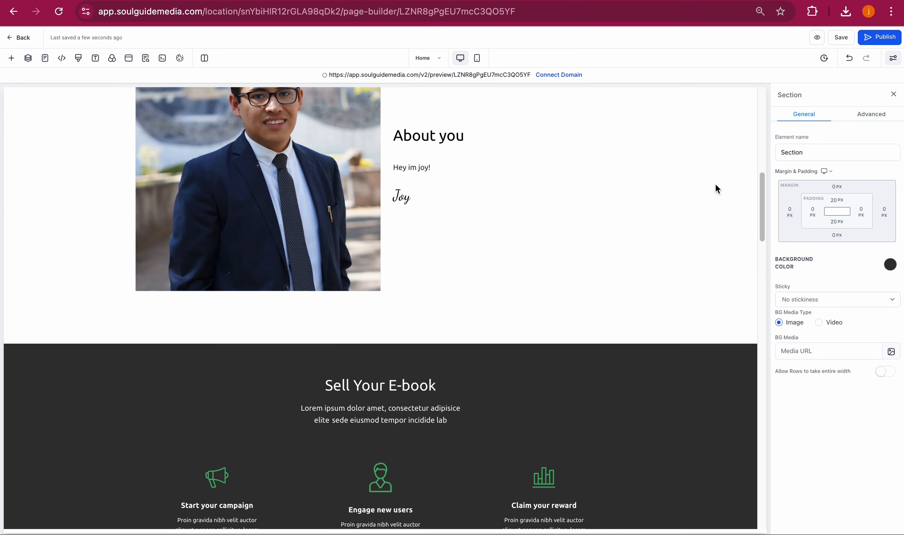
scroll(717, 188, down, 15)
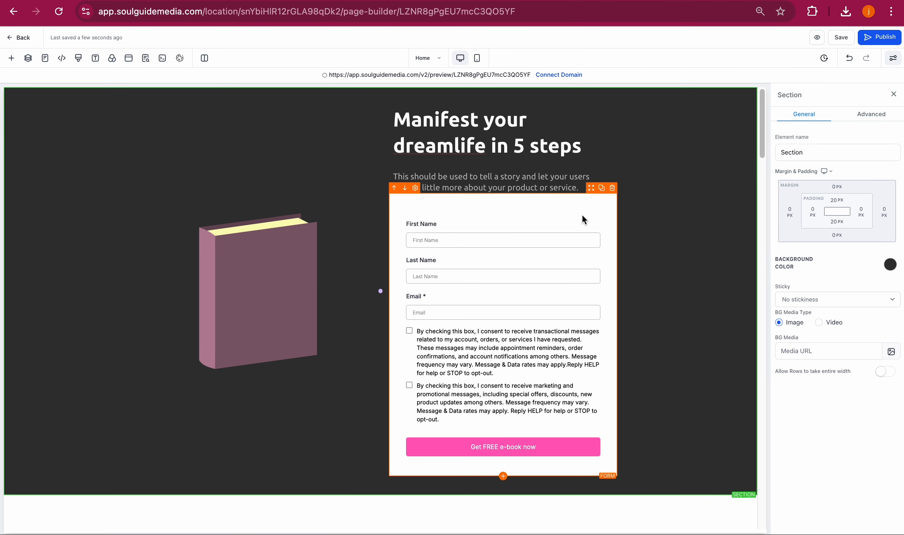
click(586, 220)
click(290, 241)
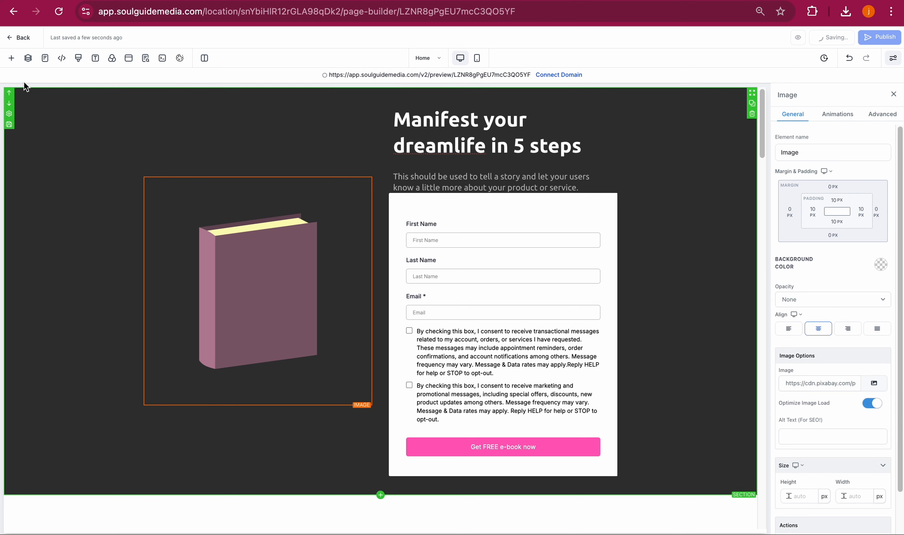
- Leave the page builder and start a new automation workflow from scratch
click(21, 39)
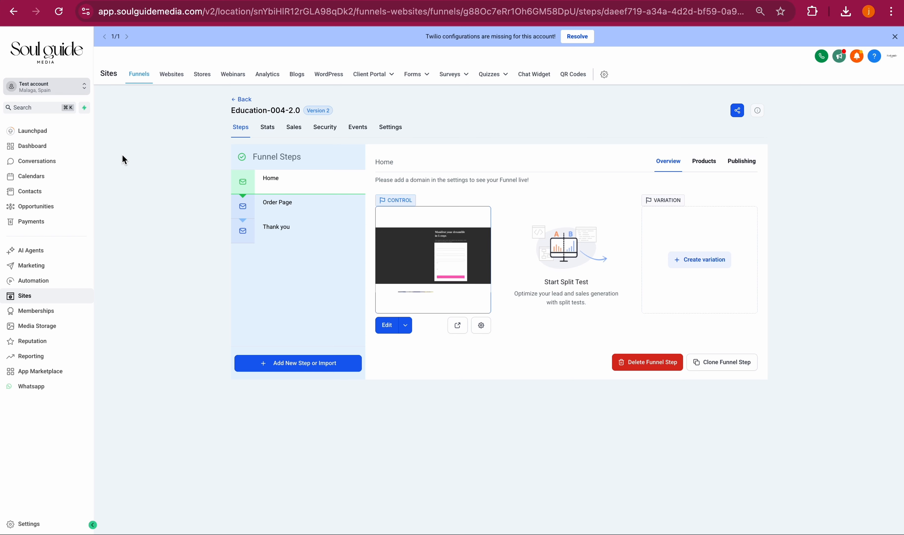
click(49, 285)
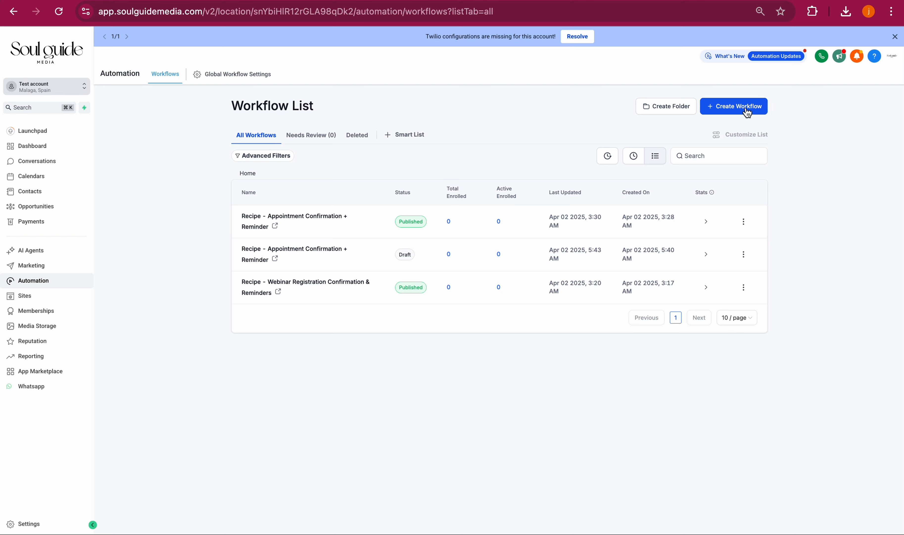
click(747, 111)
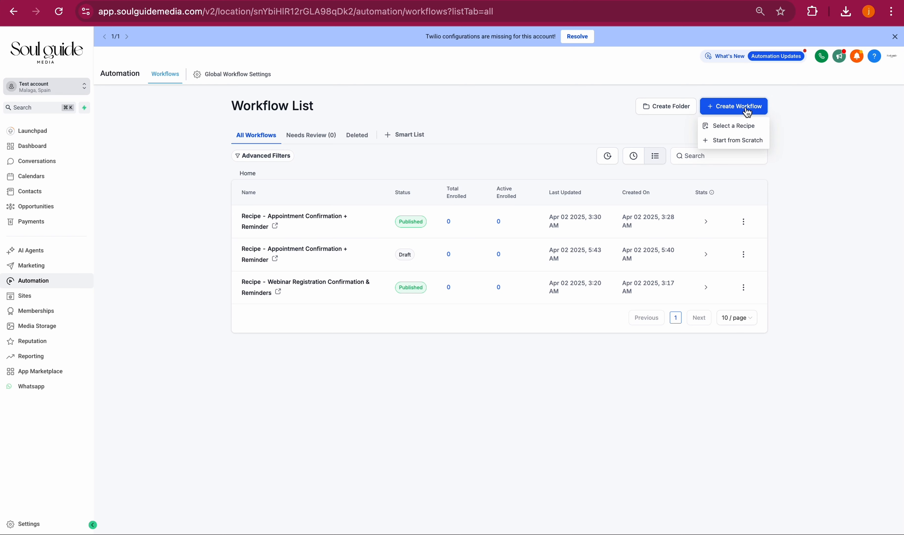
click(735, 143)
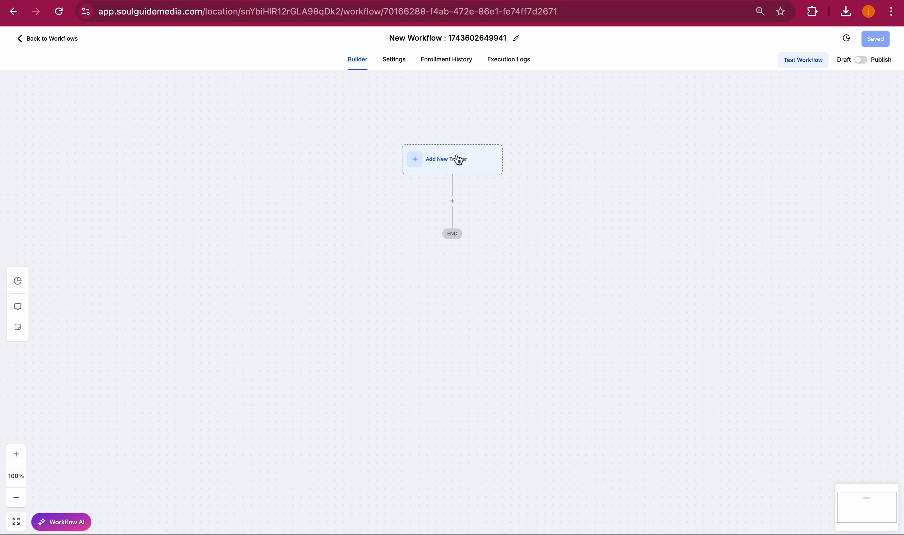
click(457, 167)
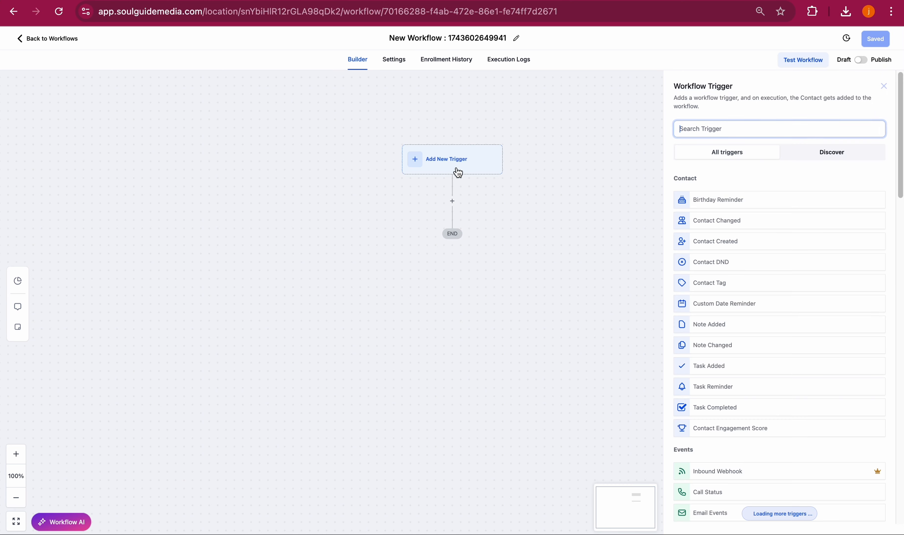
click(713, 129)
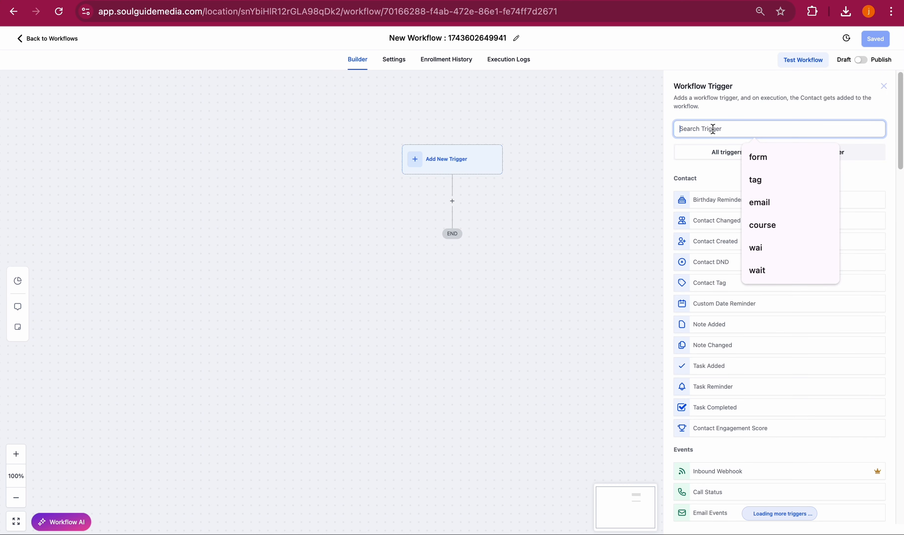
text(form)
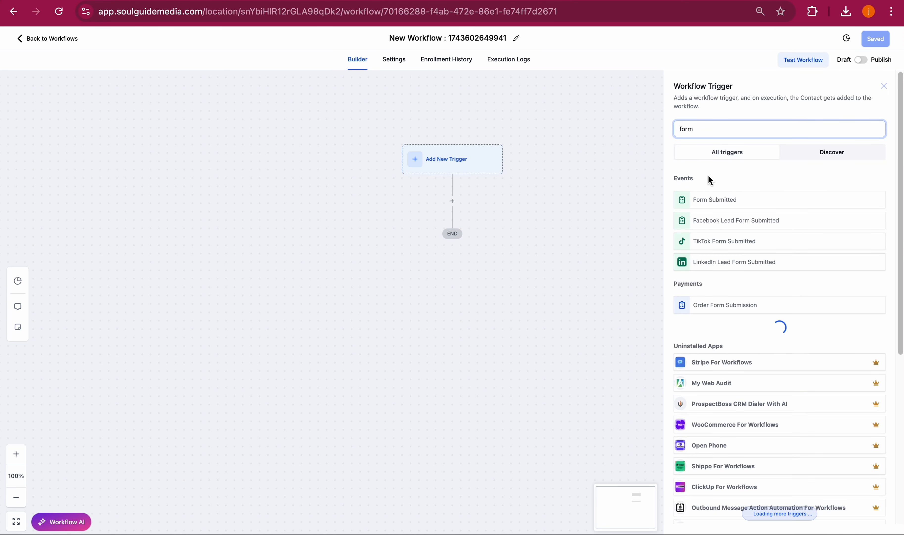
click(713, 200)
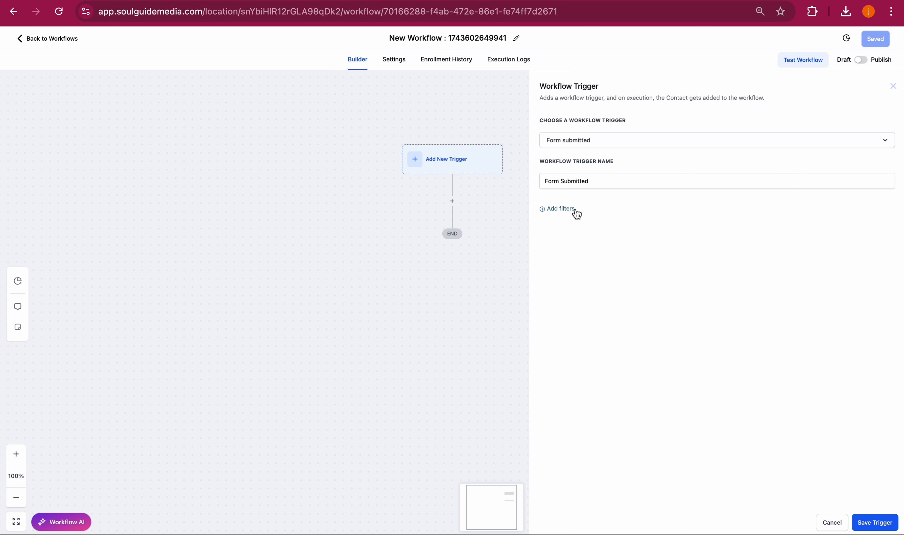
click(833, 523)
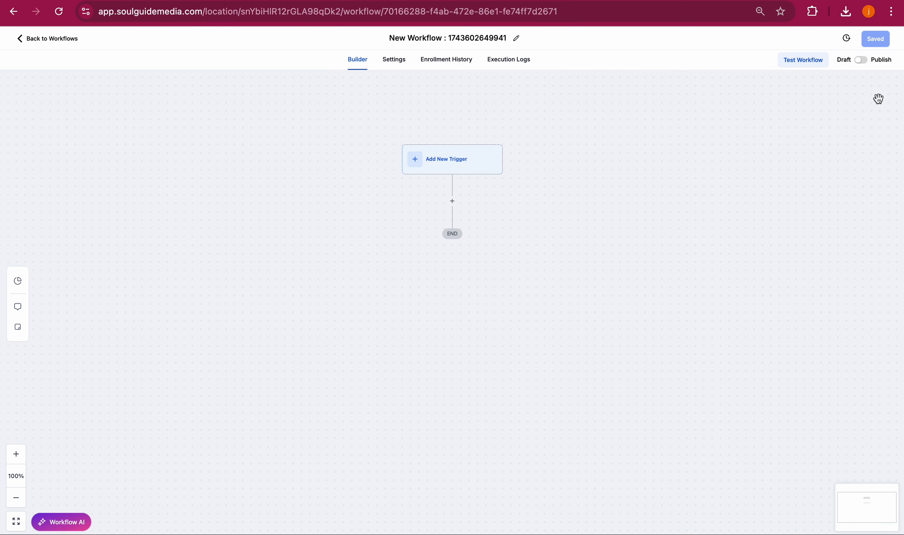
- Create a new contact tag named "e-book download" in the account settings
click(58, 38)
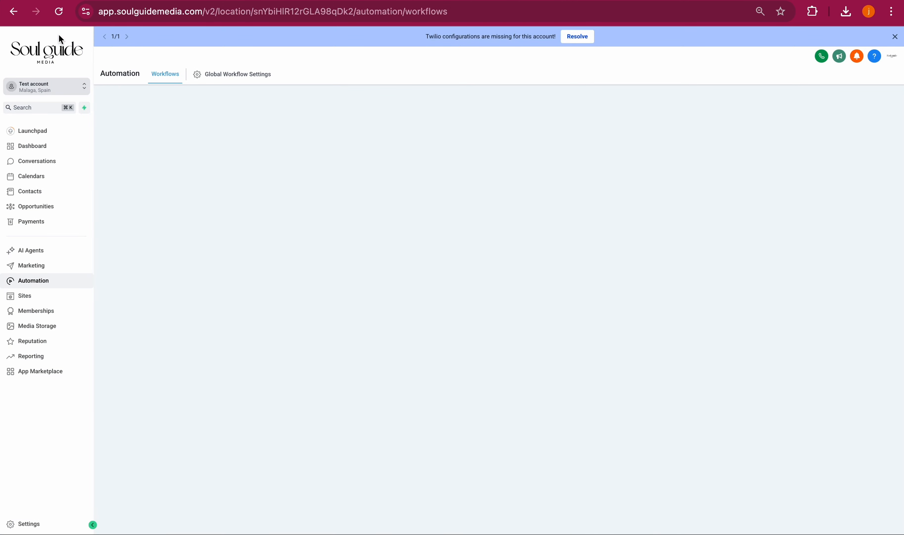
click(33, 524)
scroll(45, 298, down, 1)
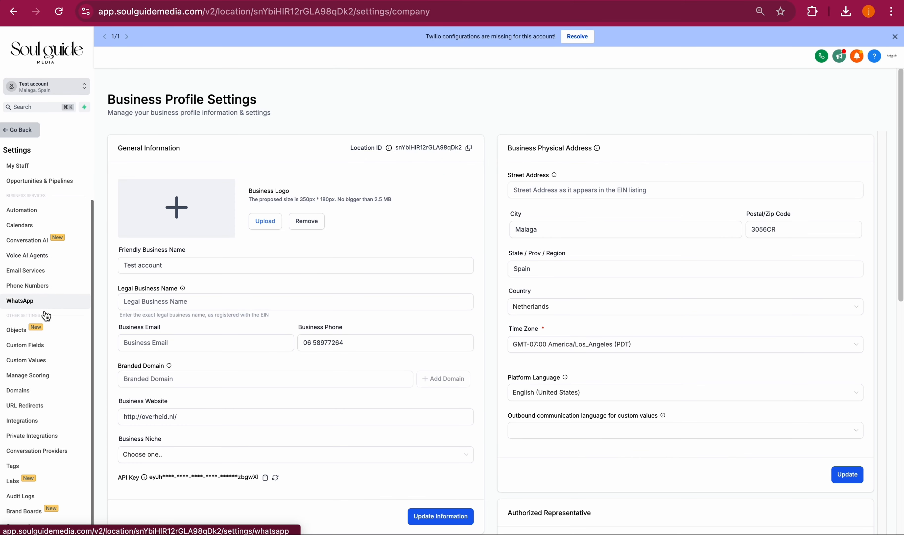
click(33, 469)
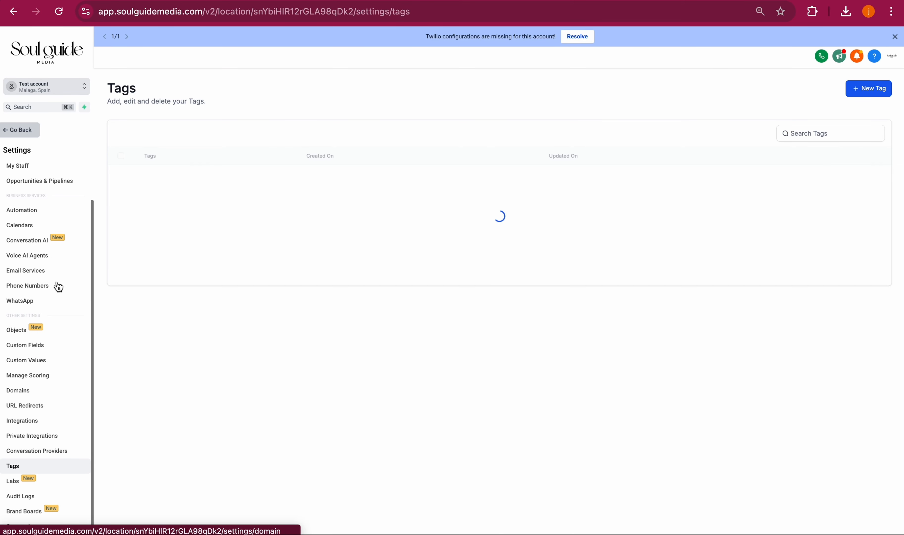
click(877, 91)
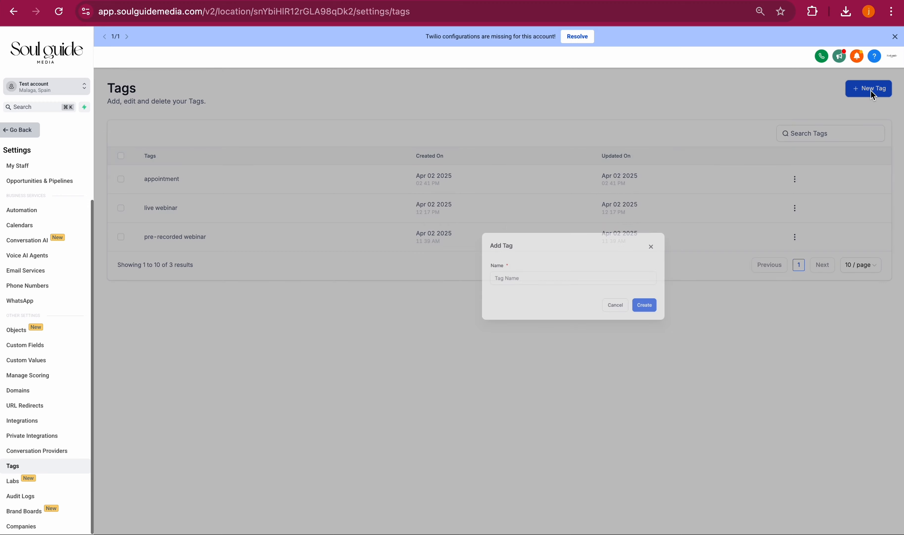
click(446, 326)
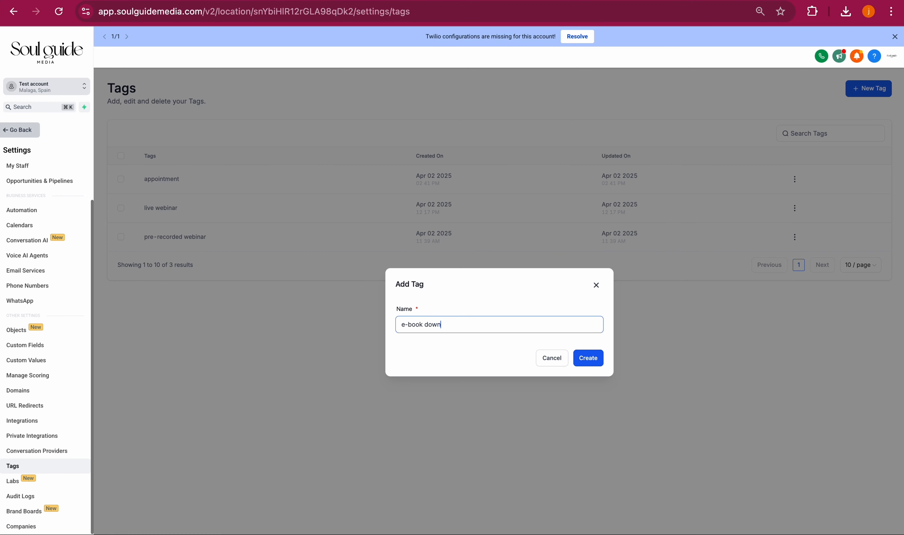
click(598, 364)
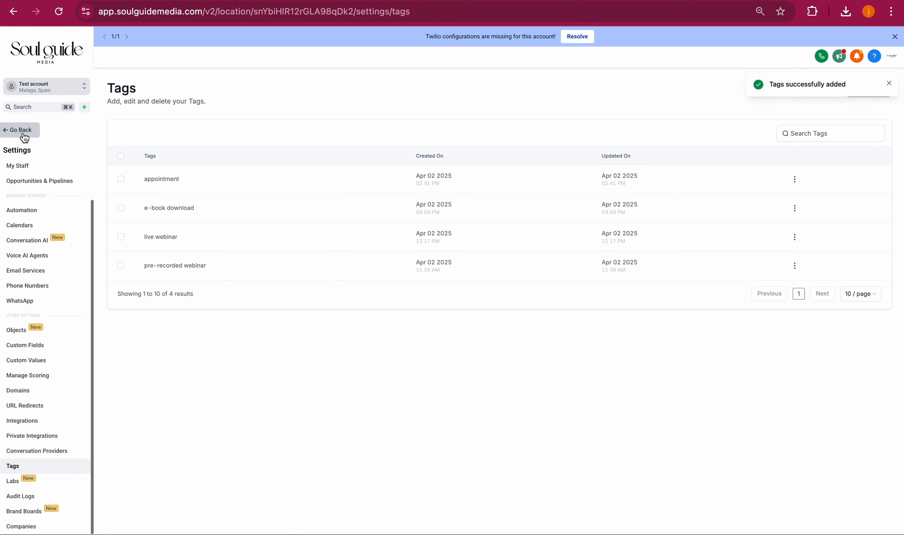
- Reopen the new workflow and add a Form Submitted trigger filtered to the Free e-book form
click(25, 136)
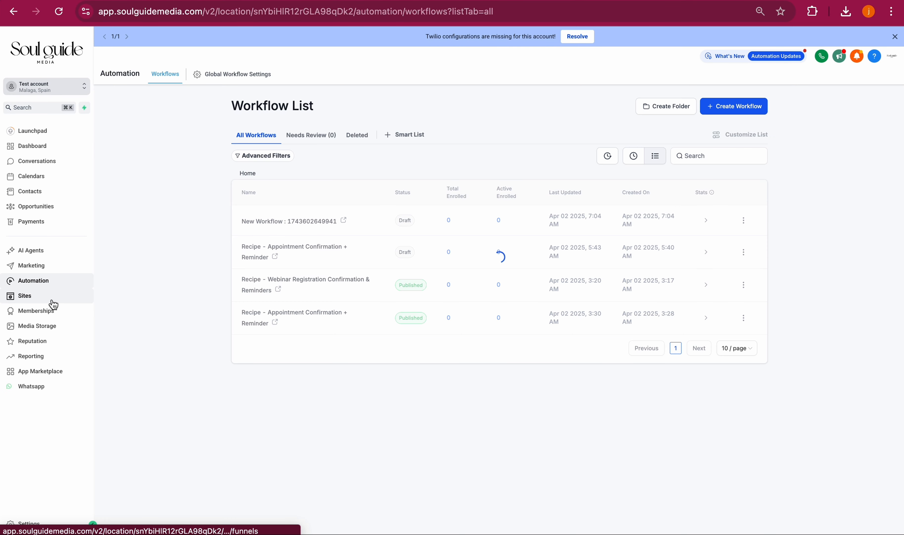
click(297, 222)
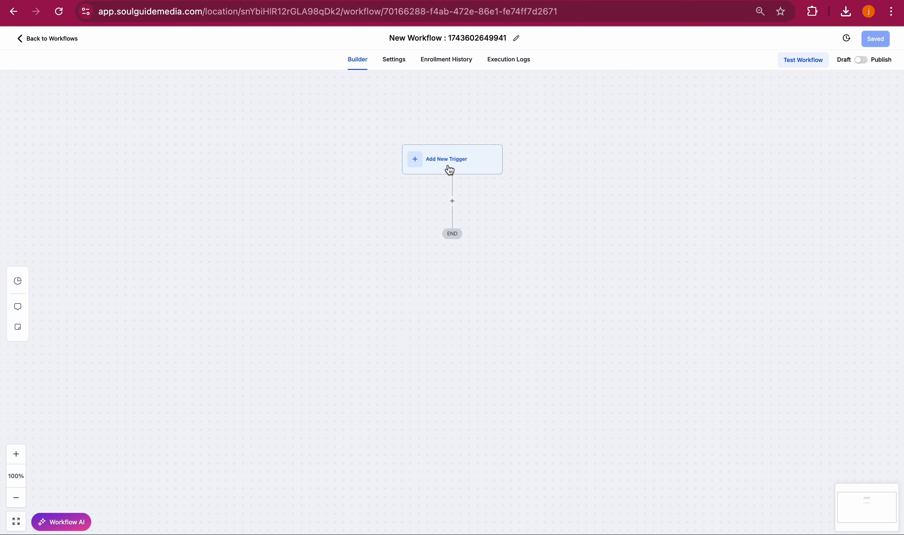
click(446, 167)
text(form)
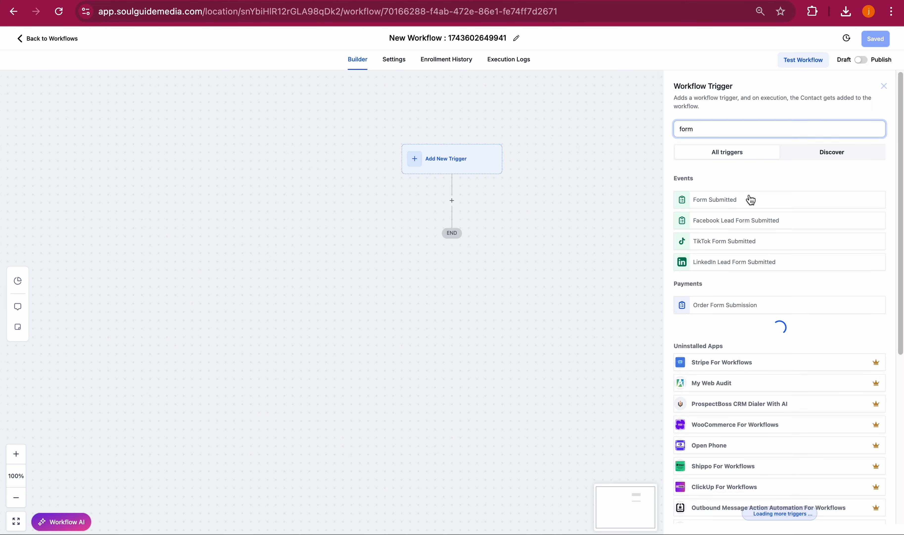
click(750, 200)
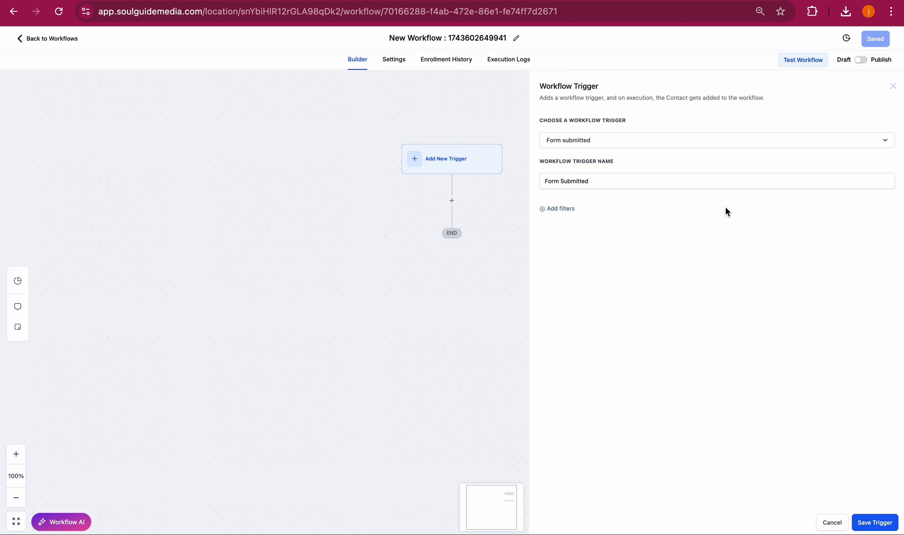
click(558, 210)
click(614, 228)
click(576, 284)
click(779, 220)
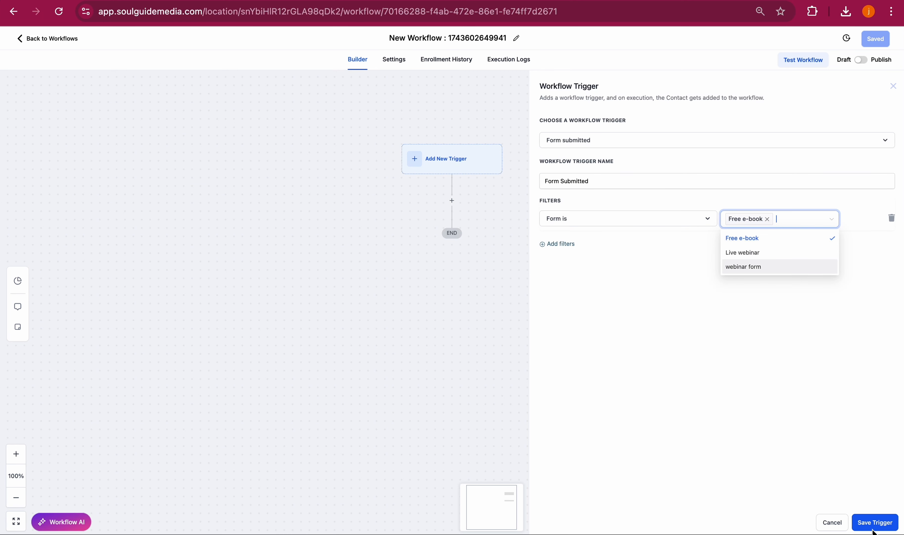
click(875, 522)
- Add an Add Contact Tag action that applies the "e-book download" tag
click(452, 219)
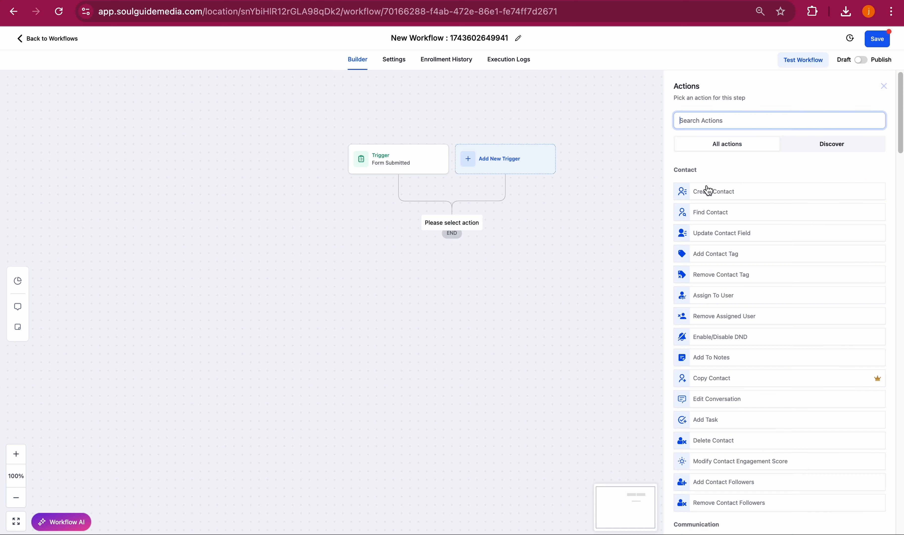
text(tag)
click(739, 184)
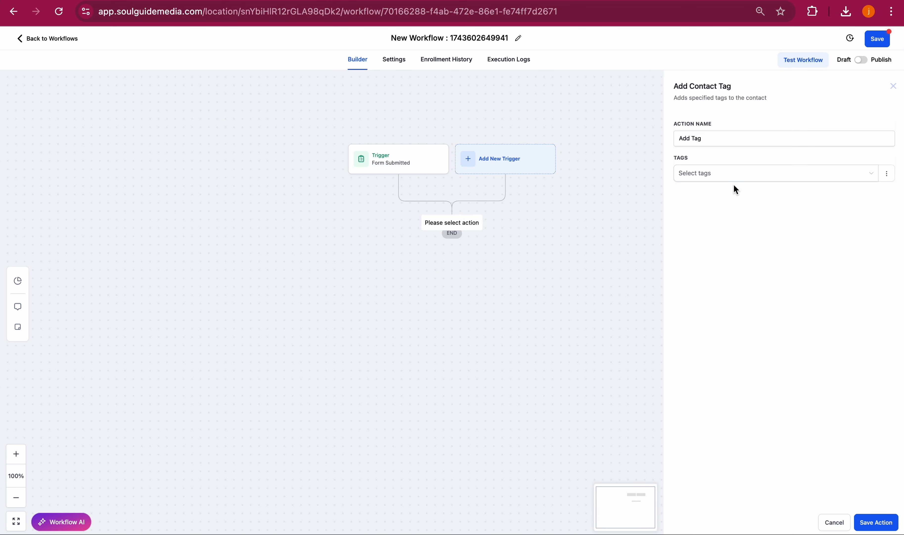
click(711, 174)
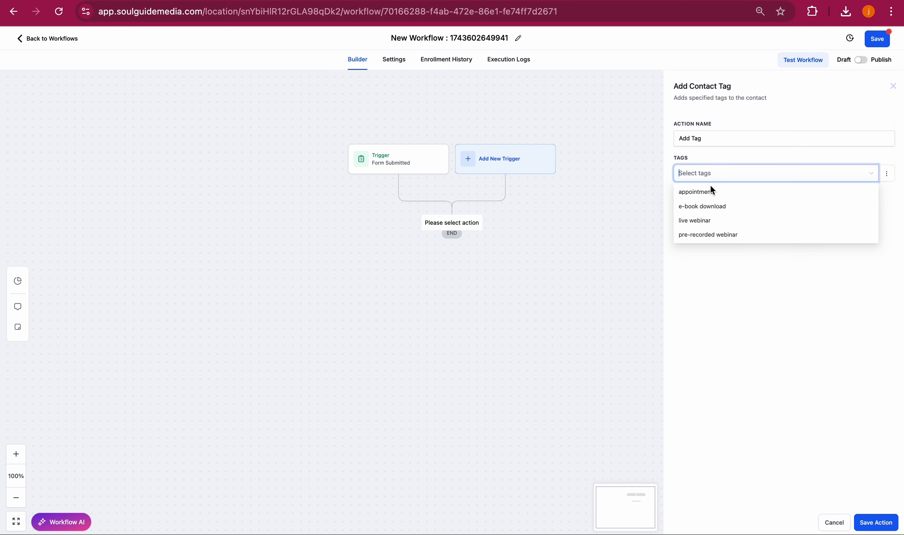
click(707, 206)
click(870, 522)
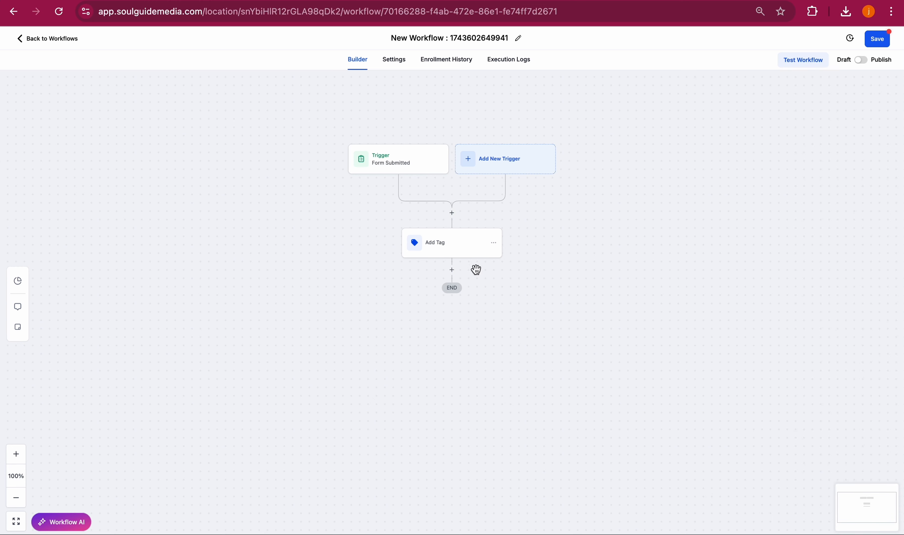
- Add a Send Email action and choose the Soul Guide Media sender name and the business sender e-mail address
click(452, 270)
text(emai)
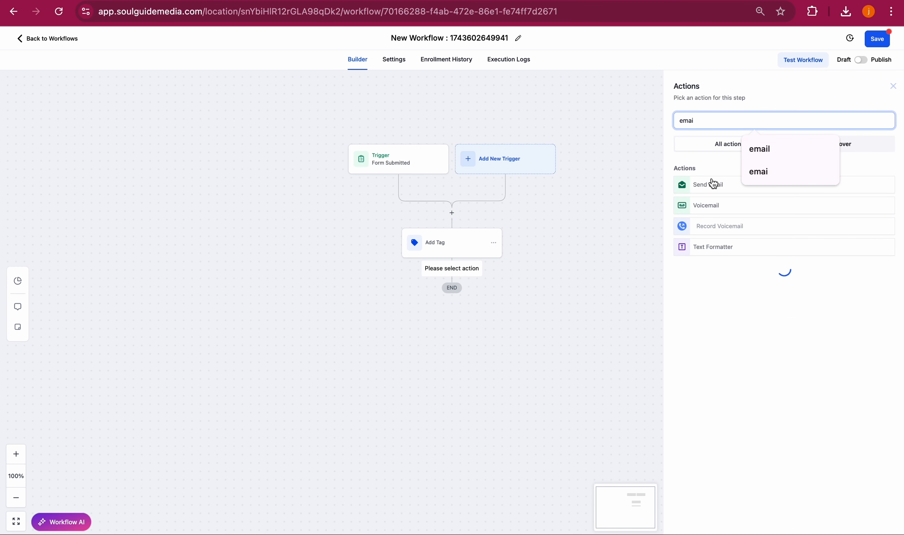
click(714, 183)
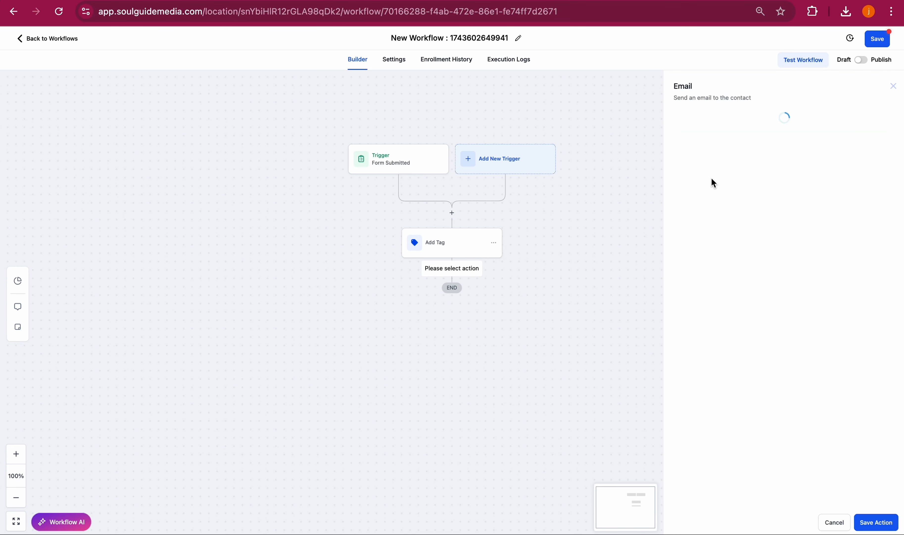
click(714, 181)
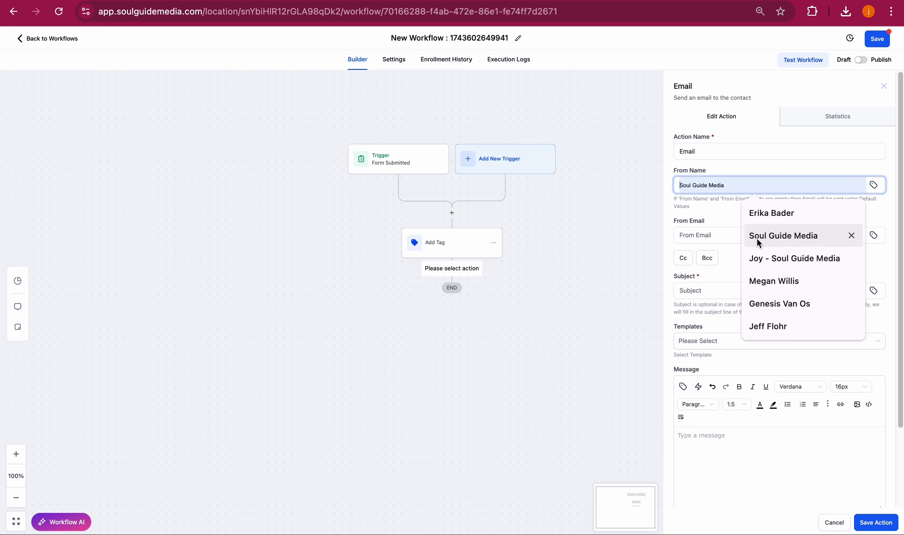
click(759, 259)
click(720, 234)
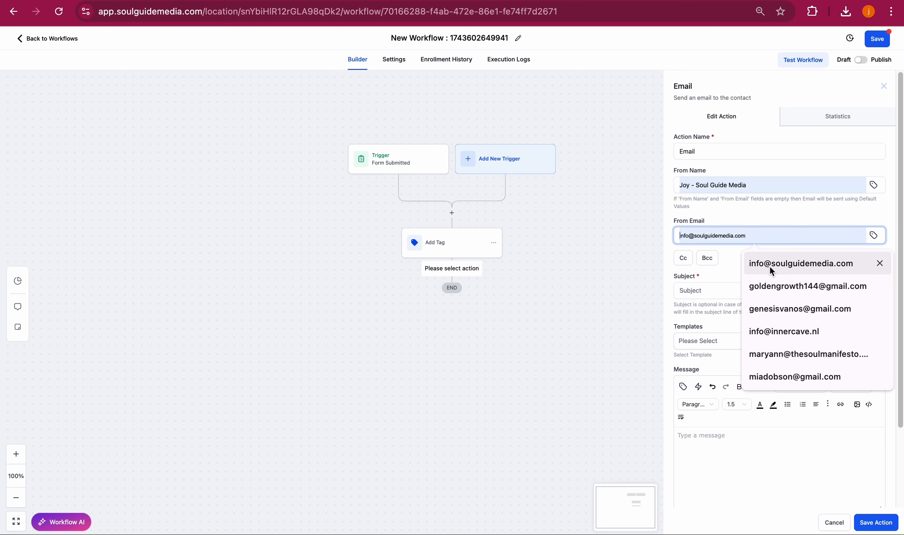
click(756, 264)
- Set the email subject to "FREE E-book" and start the message with "Hi" plus the contact's first name field
scroll(769, 269, down, 3)
click(718, 195)
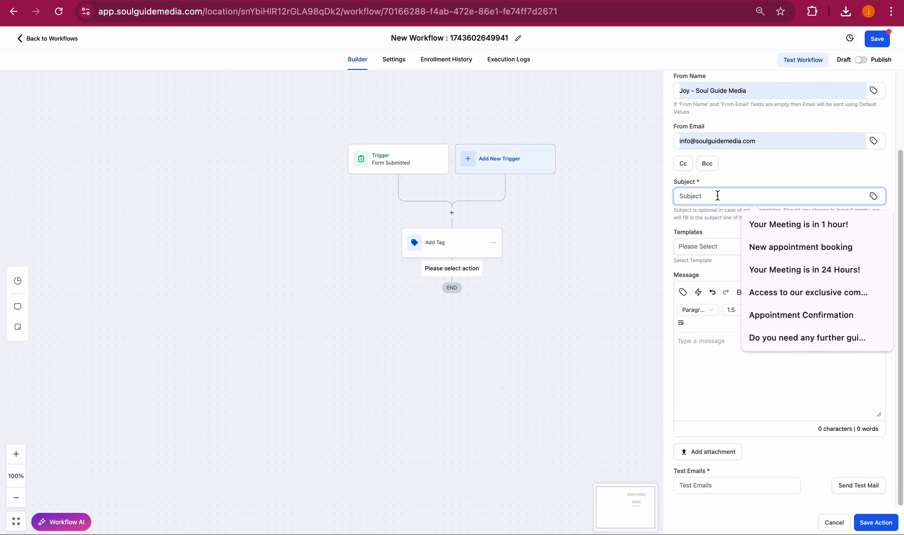
text(FREE E-book)
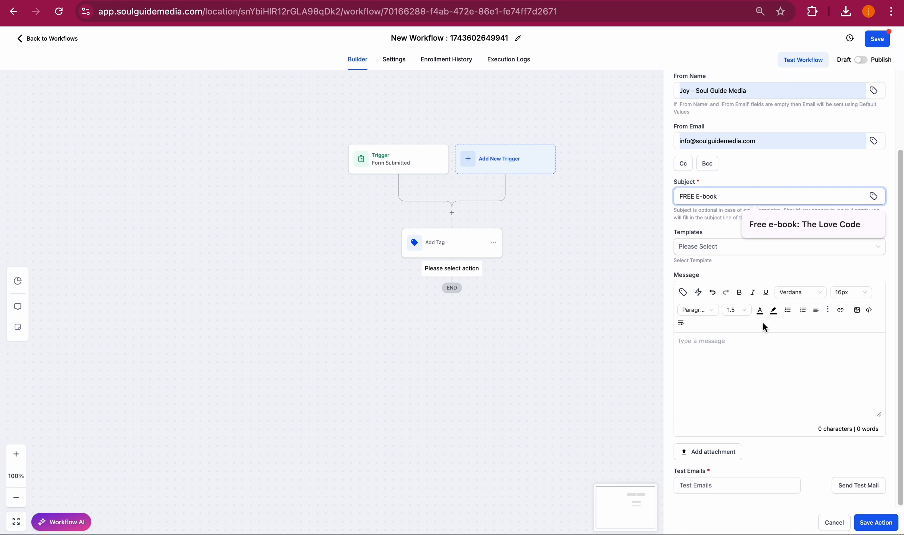
click(739, 336)
text(Hi)
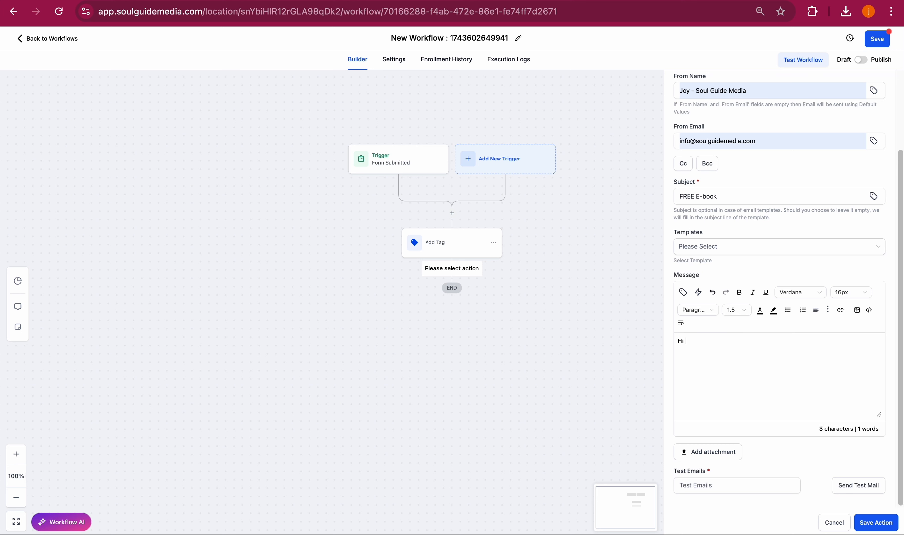
click(683, 292)
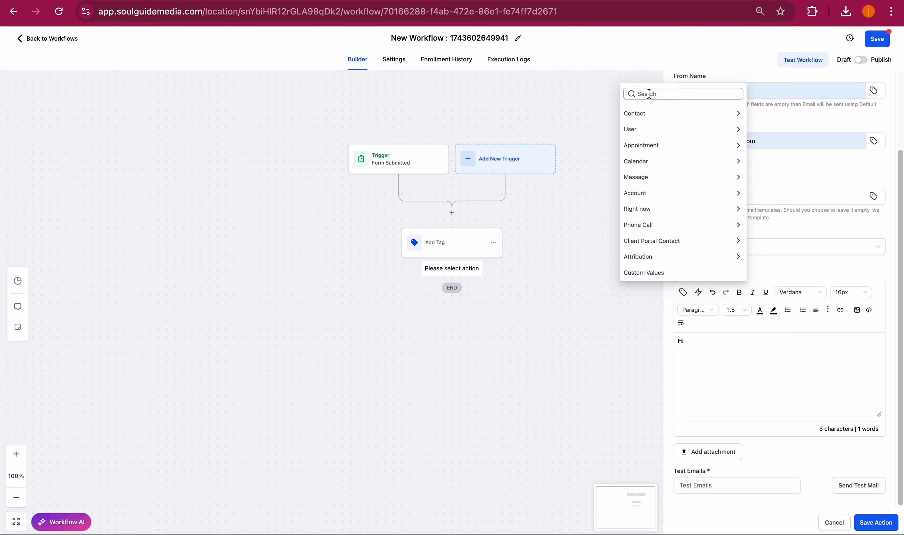
click(646, 118)
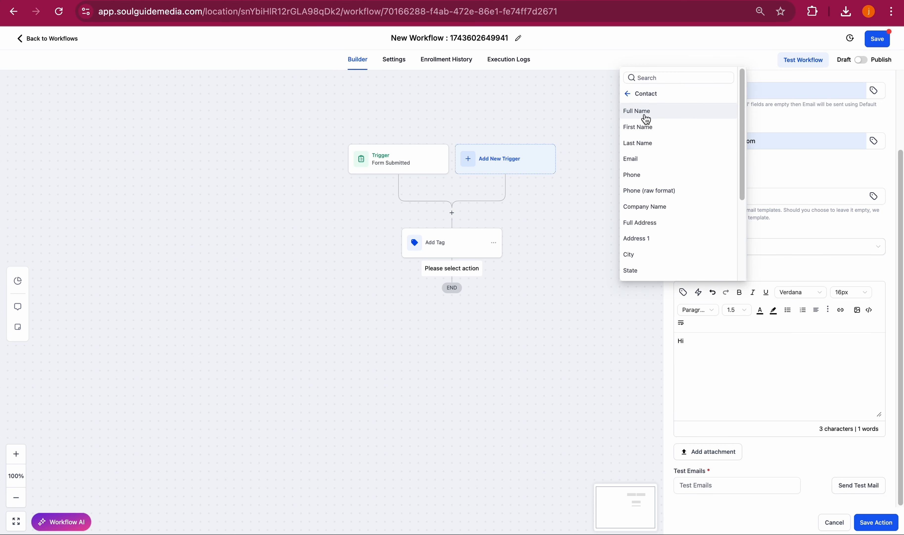
click(655, 128)
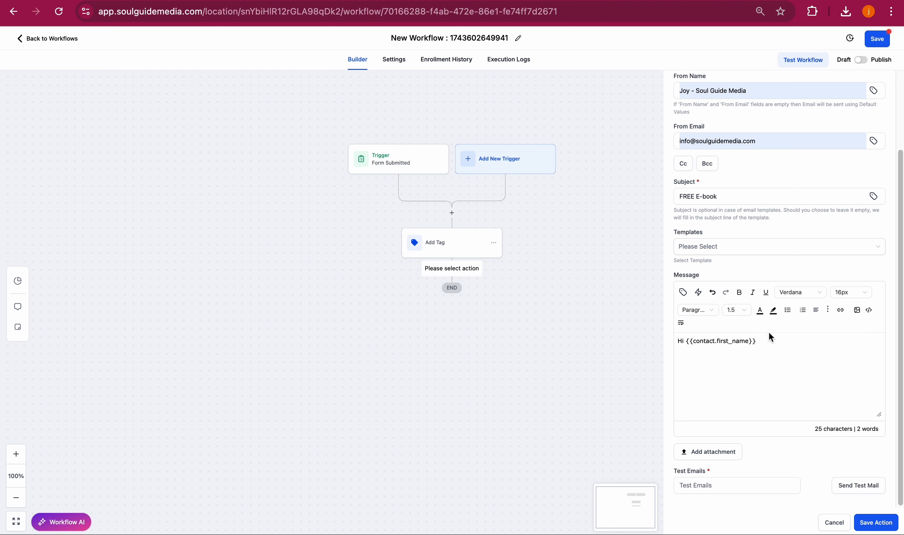
- Continue the message with "You will find the e-book in the attachment."
text(,  )
text(You wi)
text(ll find the )
text(e-book in the a)
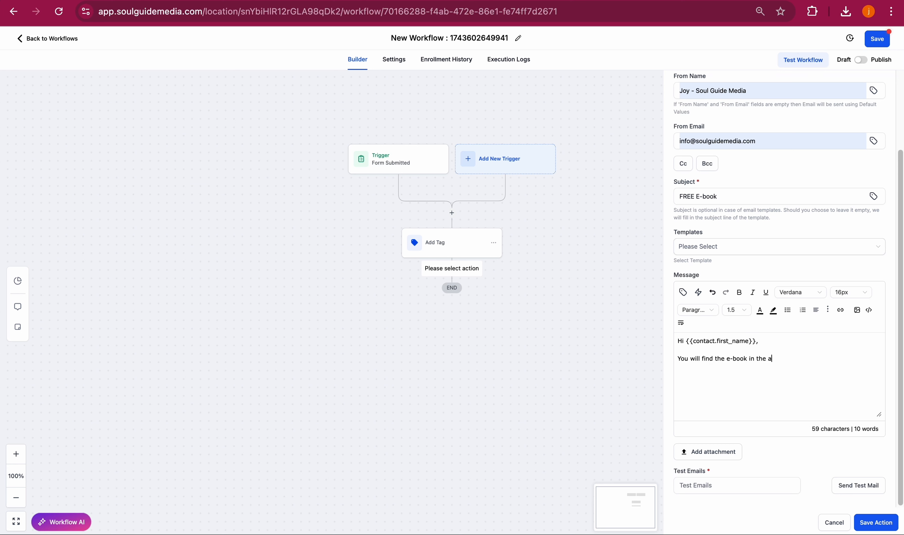
text(ttachment)
- Attach the file Motivation Ebook Cover.png from Downloads to the email
click(712, 454)
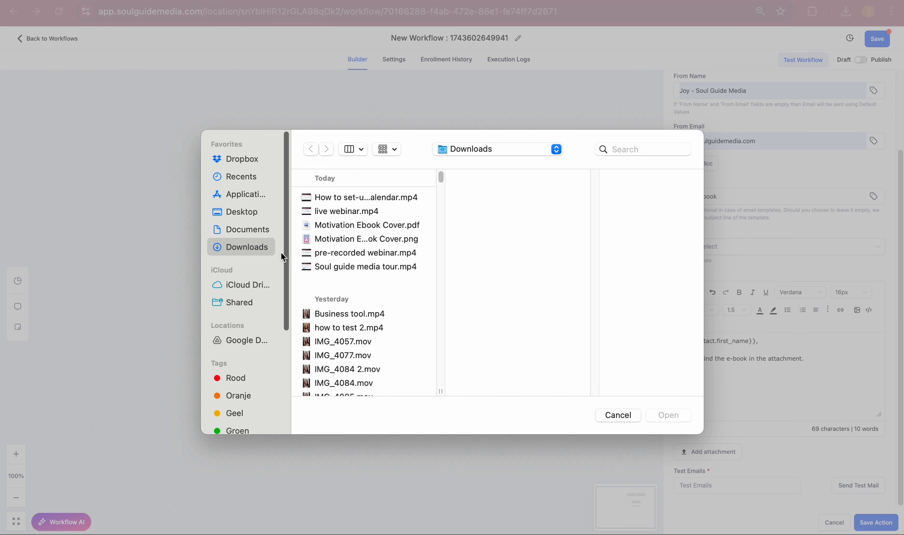
click(369, 225)
click(370, 239)
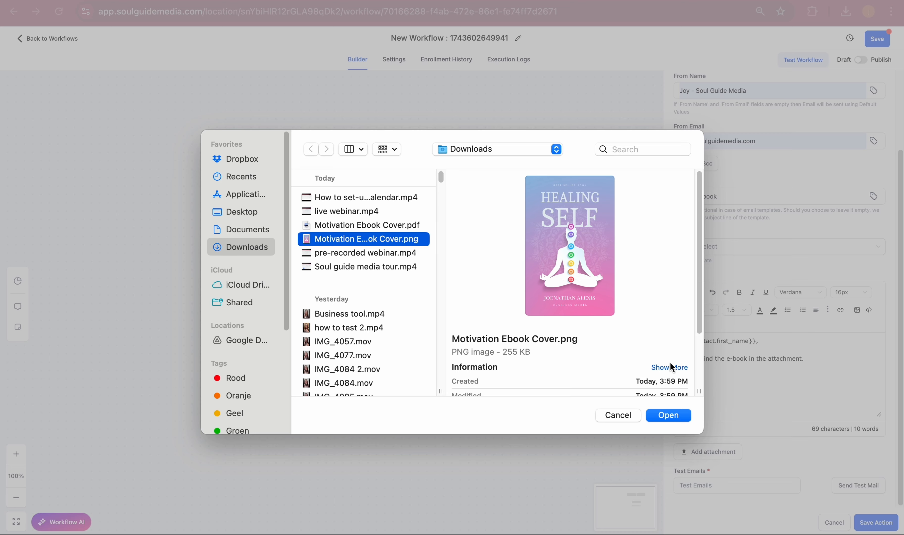
click(680, 416)
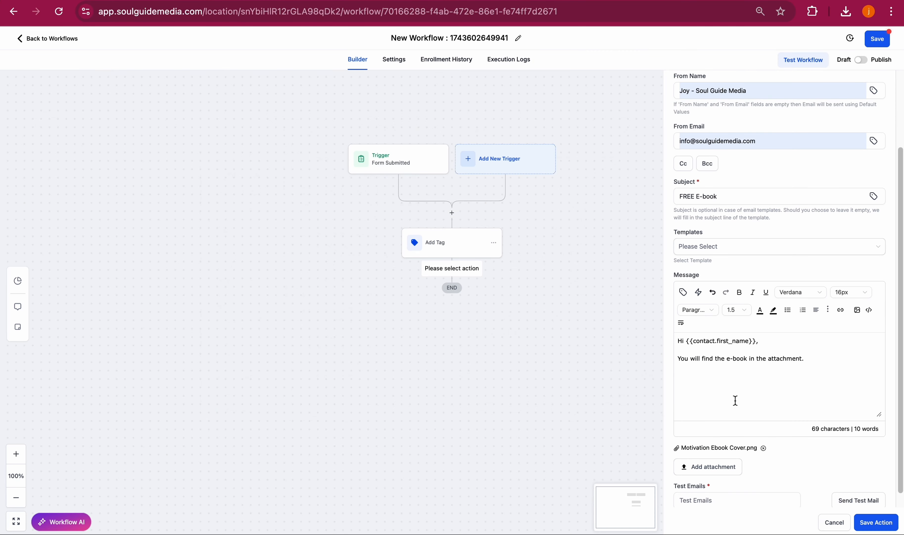
- End the message with "Enjoy!" and "Much love," followed by the sender's first name on separate lines
scroll(736, 400, down, 1)
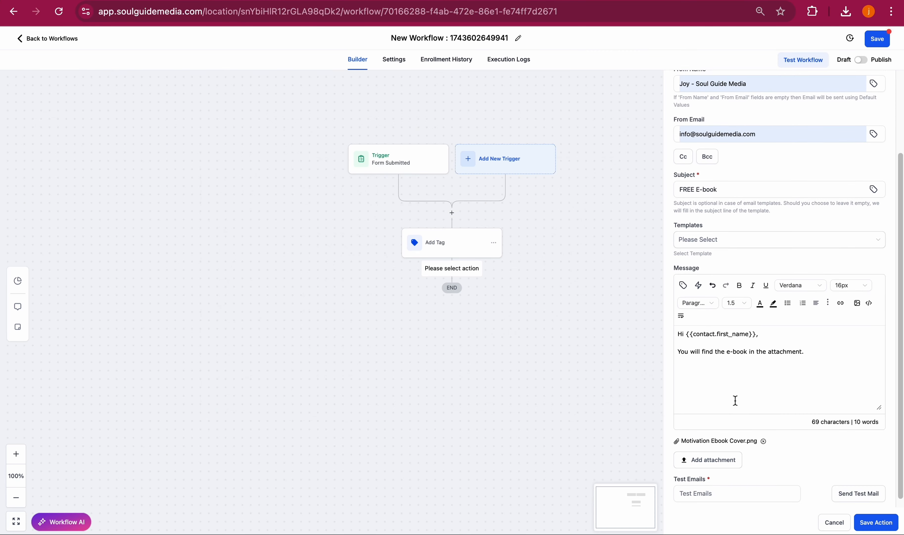
scroll(789, 390, up, 2)
key(Return)
text(E)
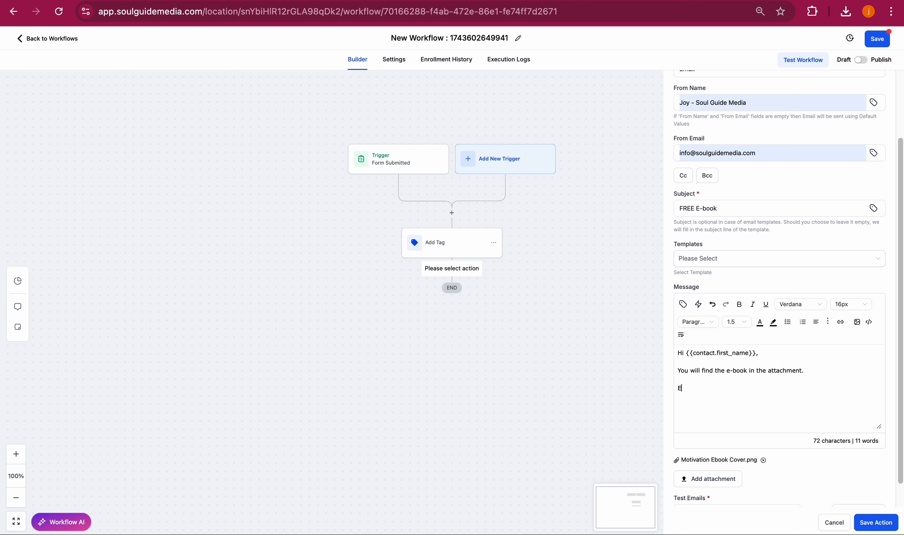
key(BackSpace)
text(E)
key(Return)
text(Much love,)
key(Return)
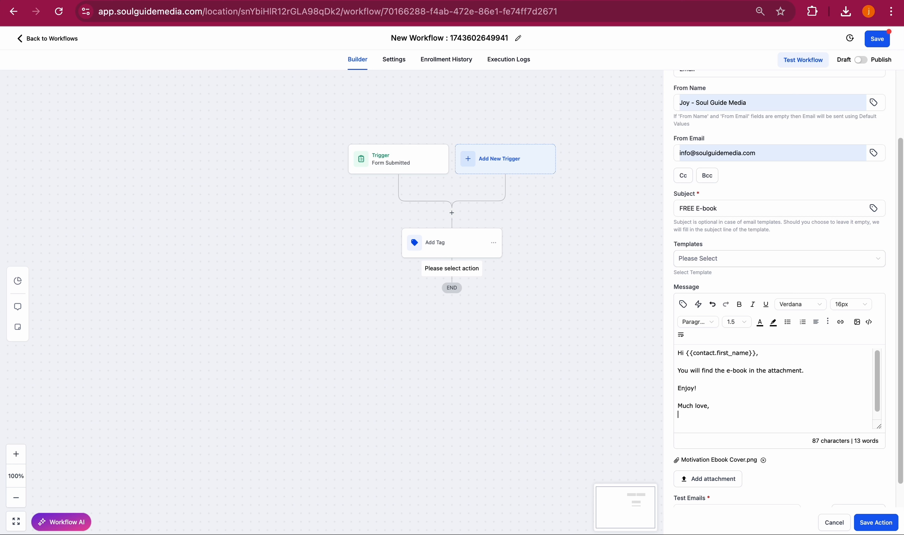
key(BackSpace)
key(BackSpace)
text(,)
key(Return)
text(Joy)
scroll(757, 348, down, 1)
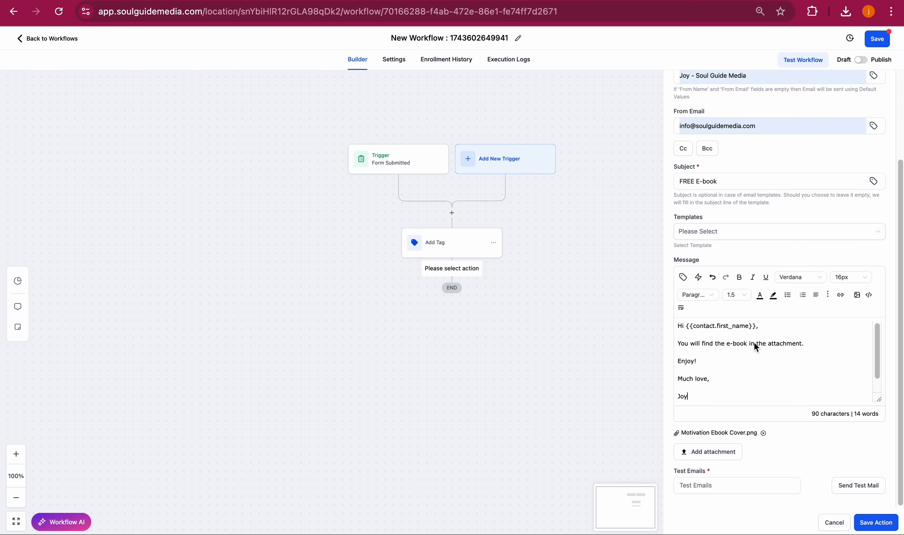
- Save the email action and switch the workflow from Draft to Publish
click(873, 522)
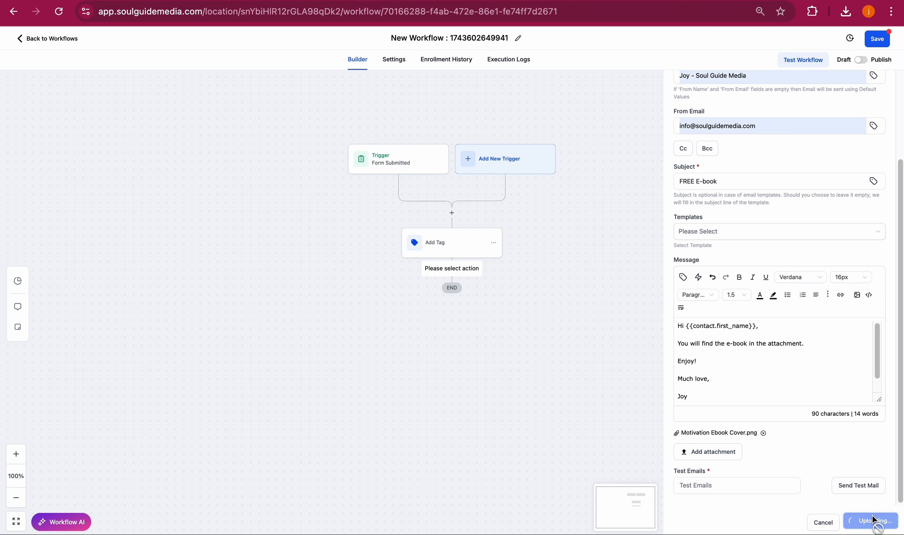
click(861, 59)
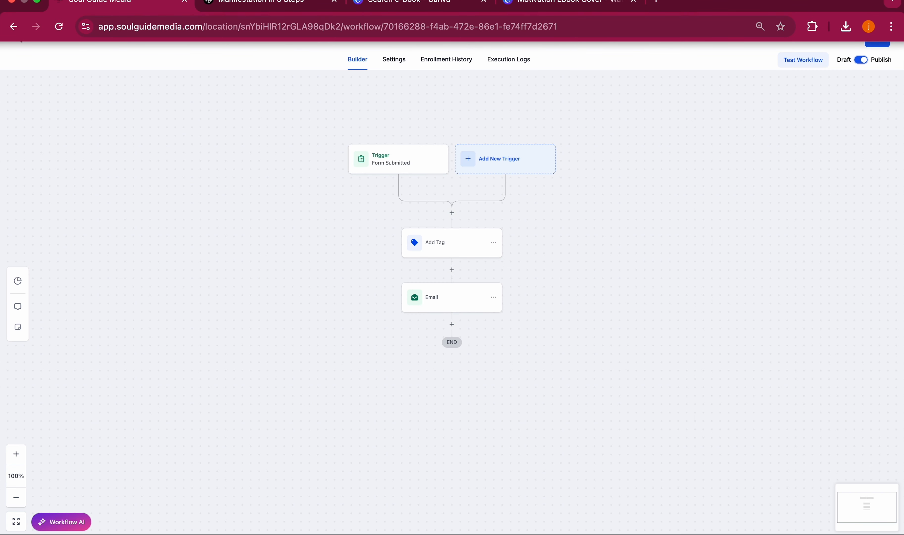
- Save the workflow
click(881, 43)
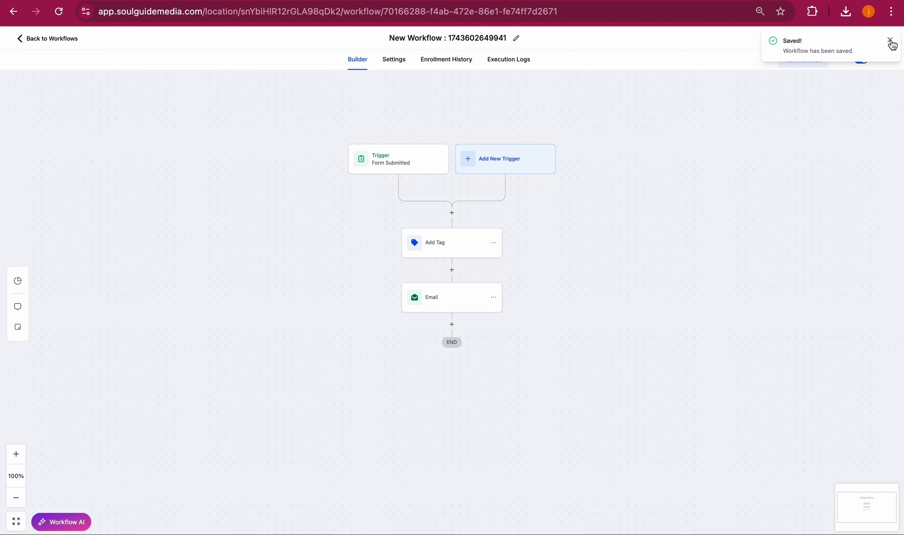
click(892, 40)
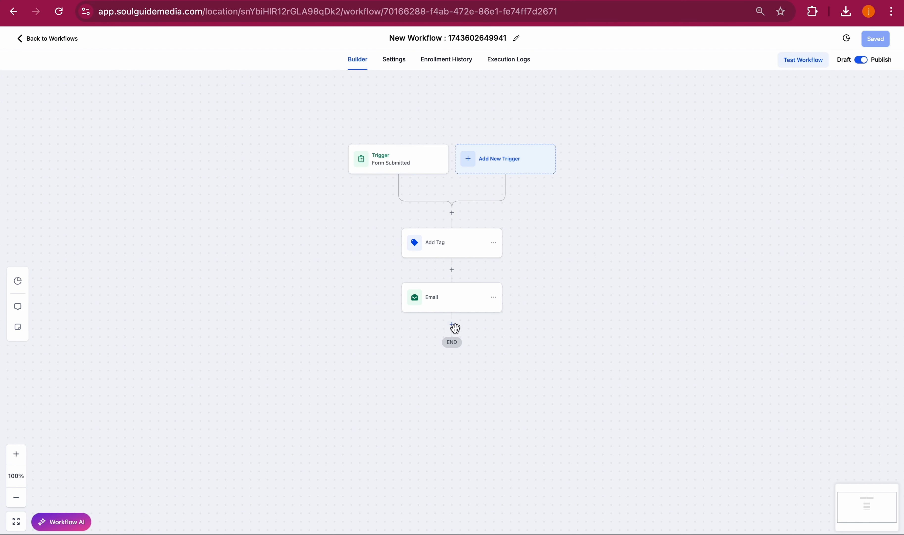
- Add a Wait action after the email with a time delay of 7 days and save it
click(452, 325)
click(695, 123)
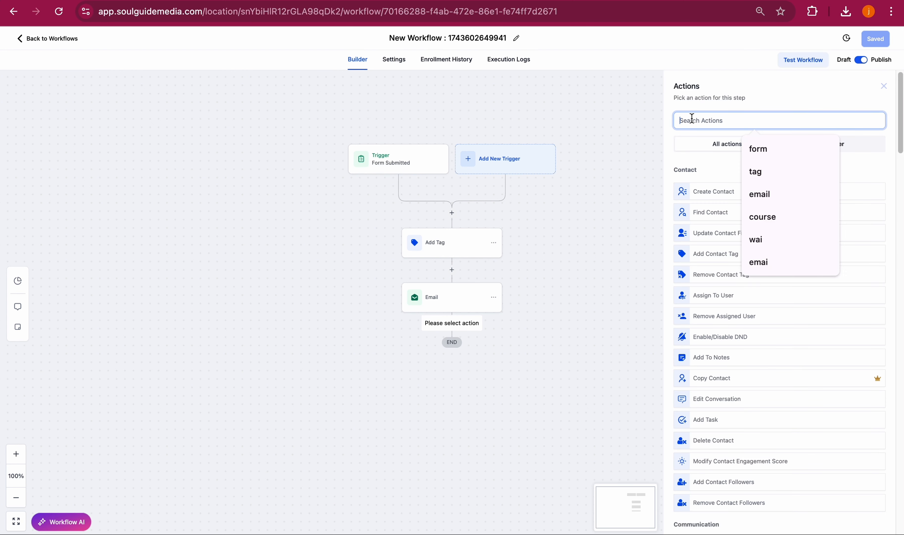
text(wai)
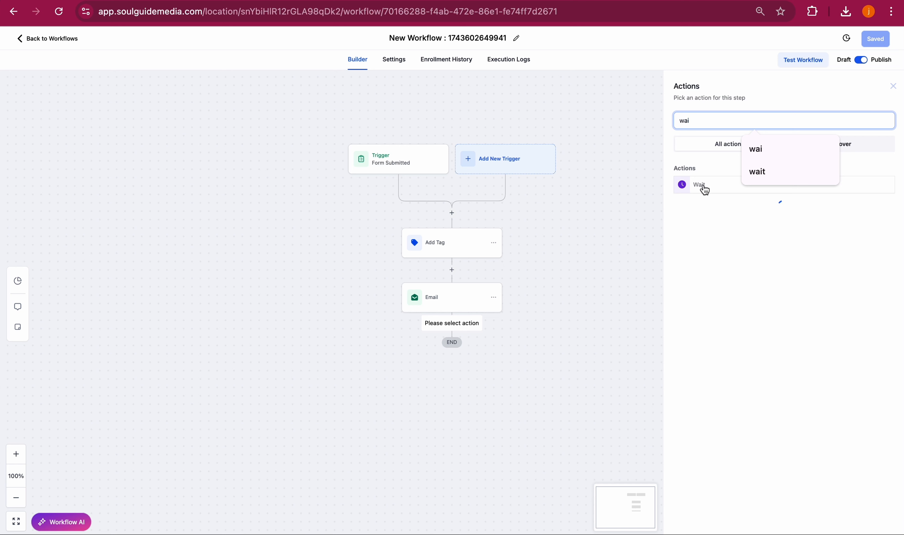
click(700, 184)
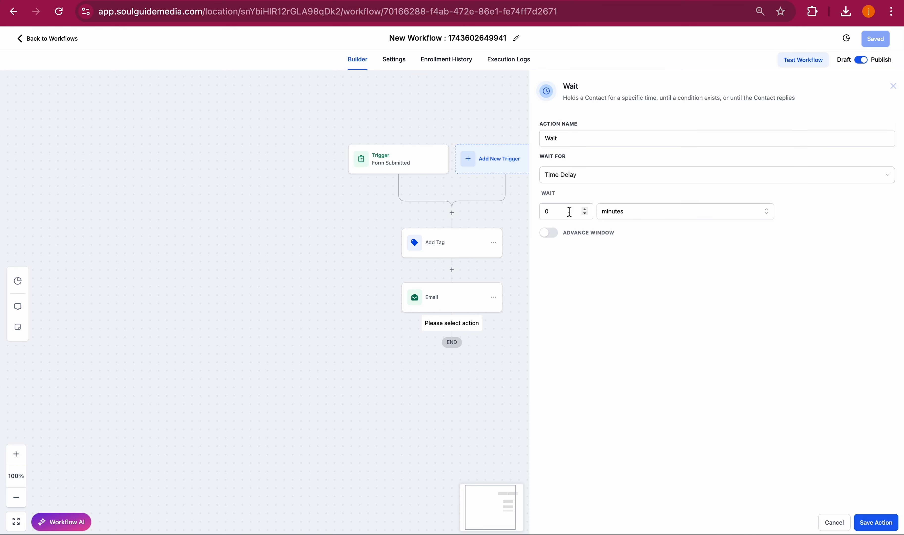
click(561, 211)
text(7)
click(618, 211)
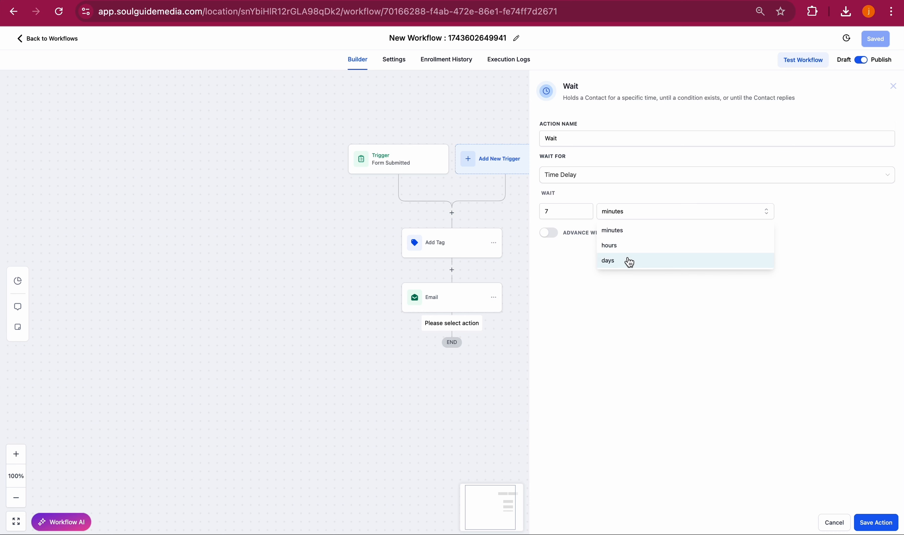
click(629, 261)
click(876, 522)
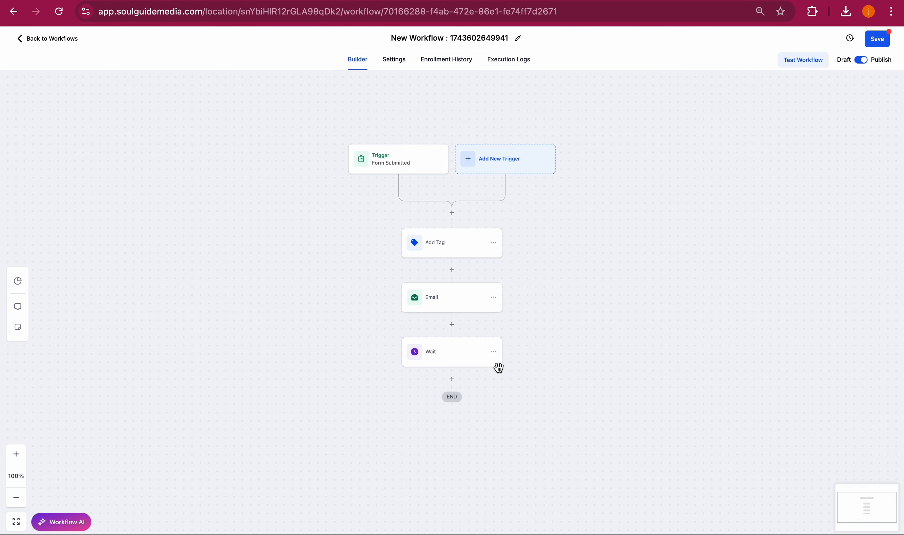
- Add a second Email action after the wait, choosing the Soul Guide Media sender name and the company sender e-mail
click(451, 380)
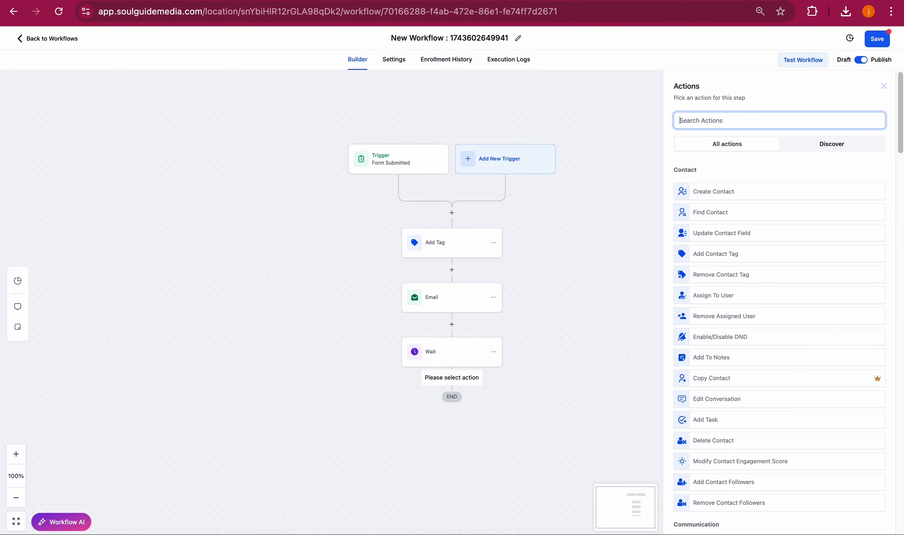
text(emai)
click(712, 186)
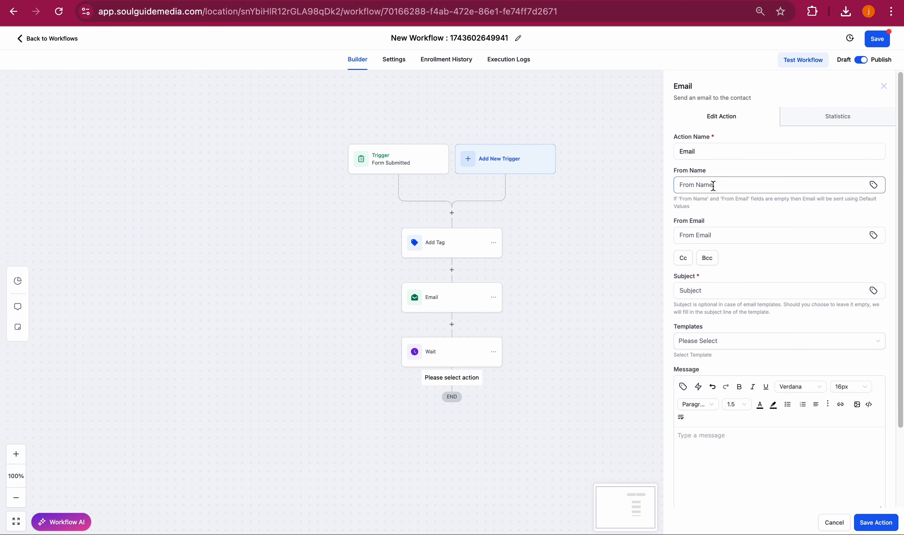
click(714, 188)
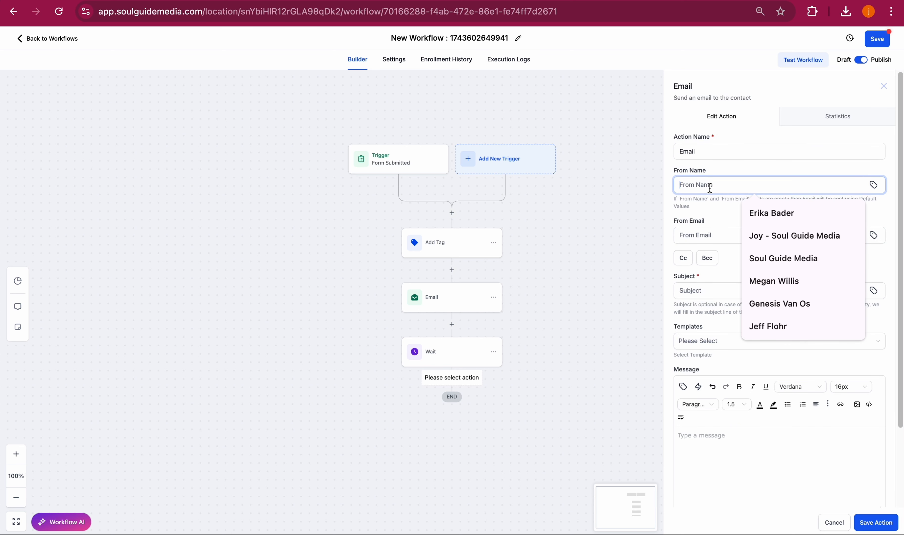
click(777, 236)
click(698, 234)
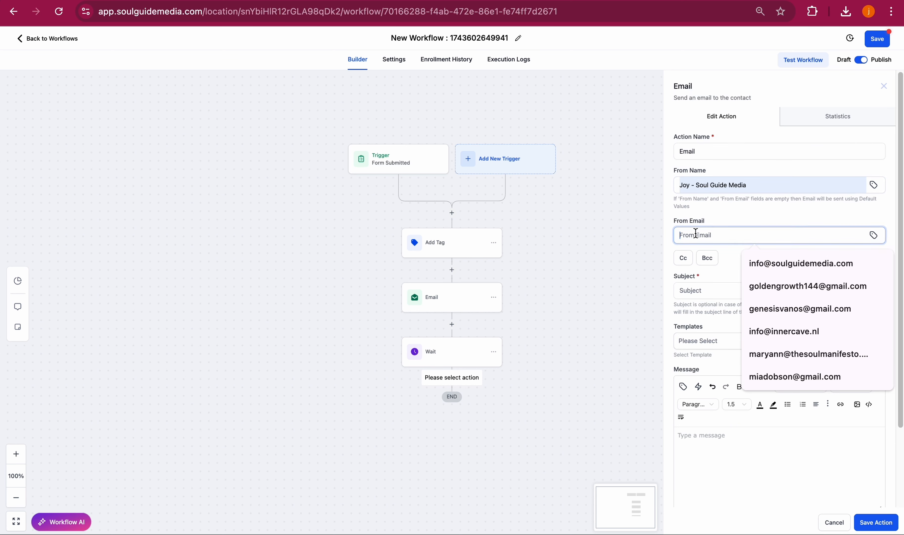
click(767, 263)
- Set the email subject to "Gift for you: Free discovery call"
click(713, 286)
text(F)
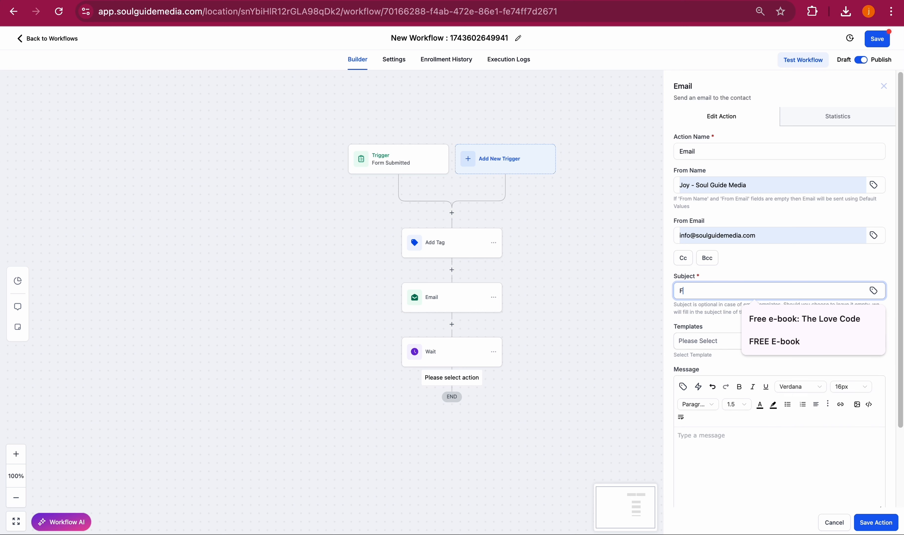
text(ree deiscovery call)
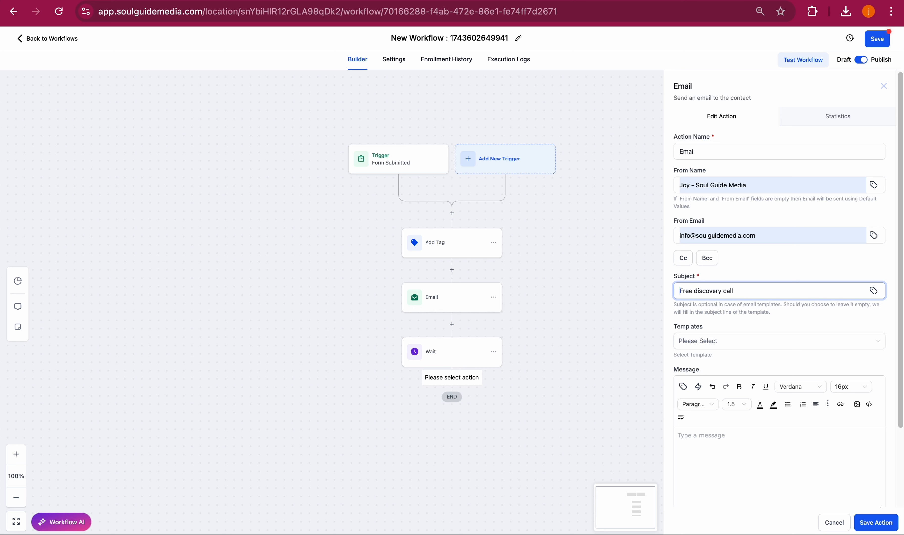
text(Gift for you:)
- Start the message with "Hi" and save the email action
scroll(720, 353, down, 3)
click(708, 362)
text(Hi)
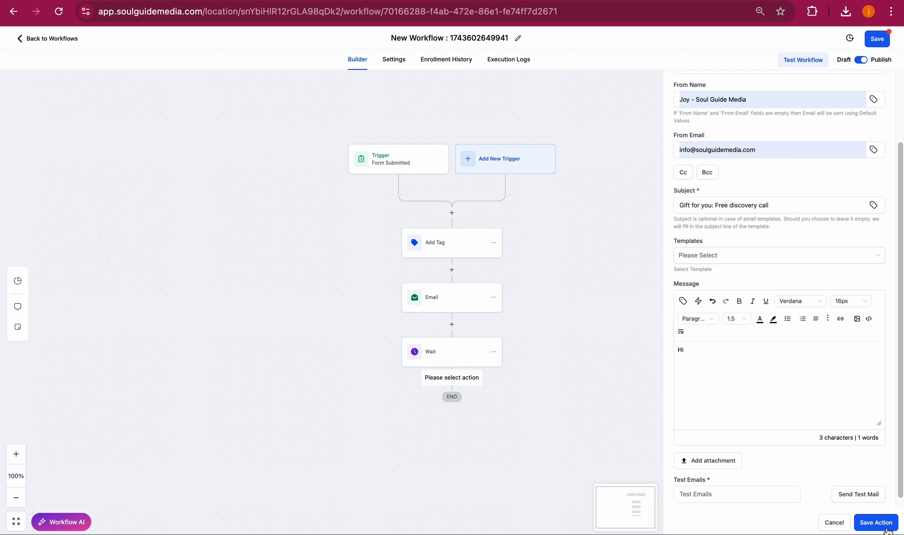
click(883, 523)
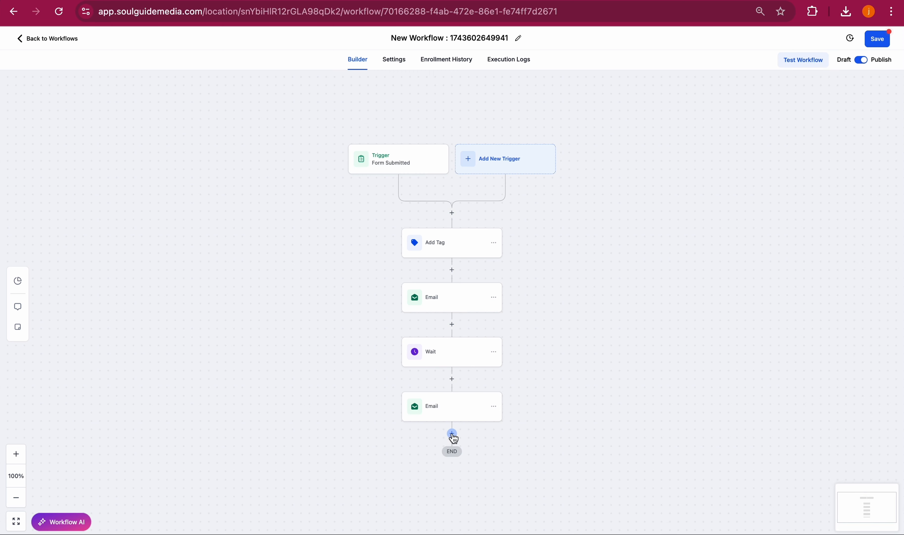
- Add another Wait action after the second email with a time delay of 2 days and save it
click(452, 434)
text(wai)
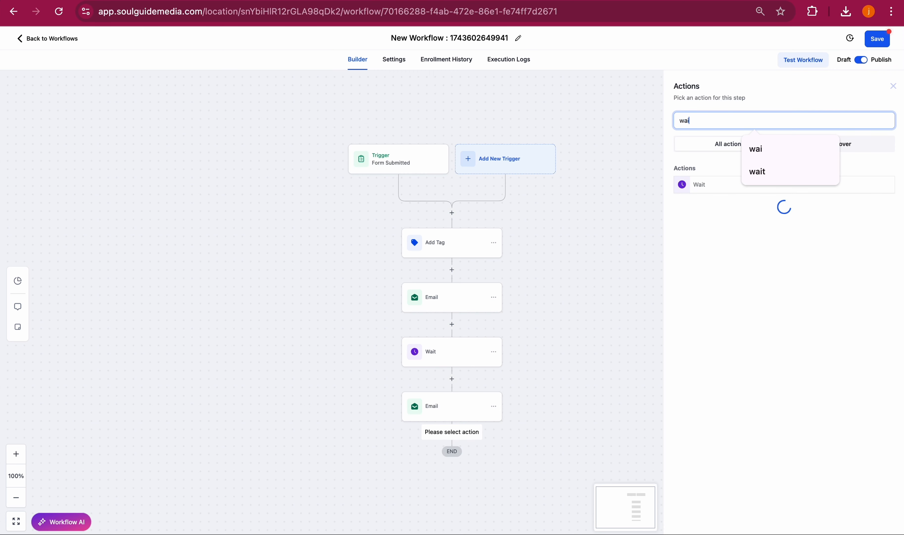
click(696, 187)
click(567, 213)
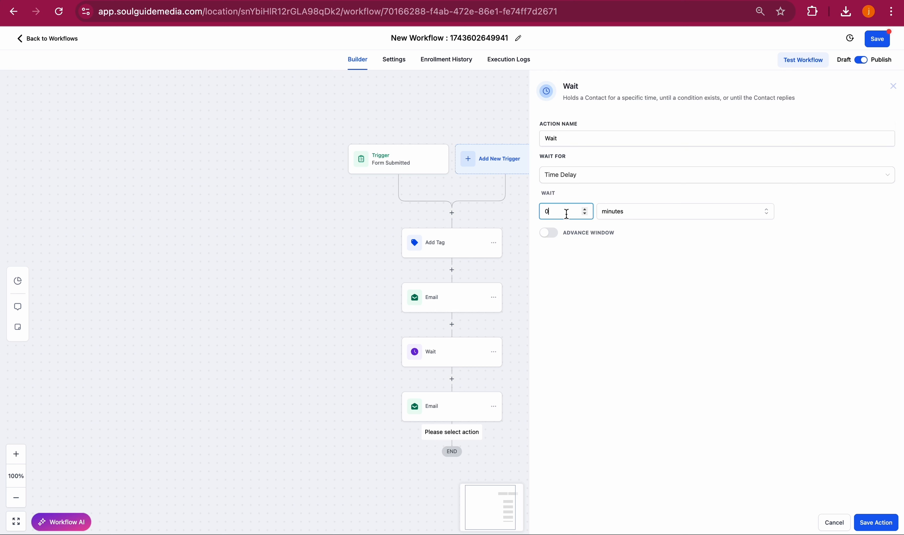
key(BackSpace)
click(632, 213)
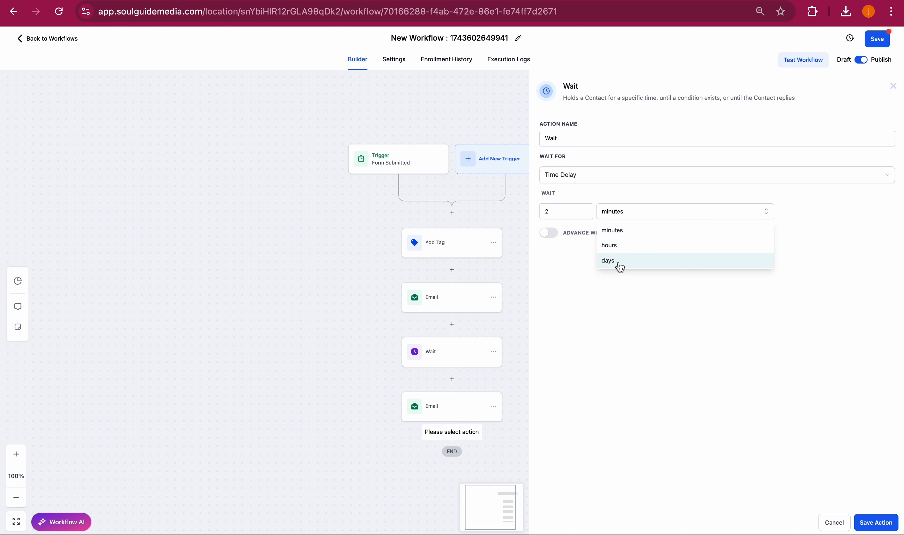
click(620, 262)
click(877, 521)
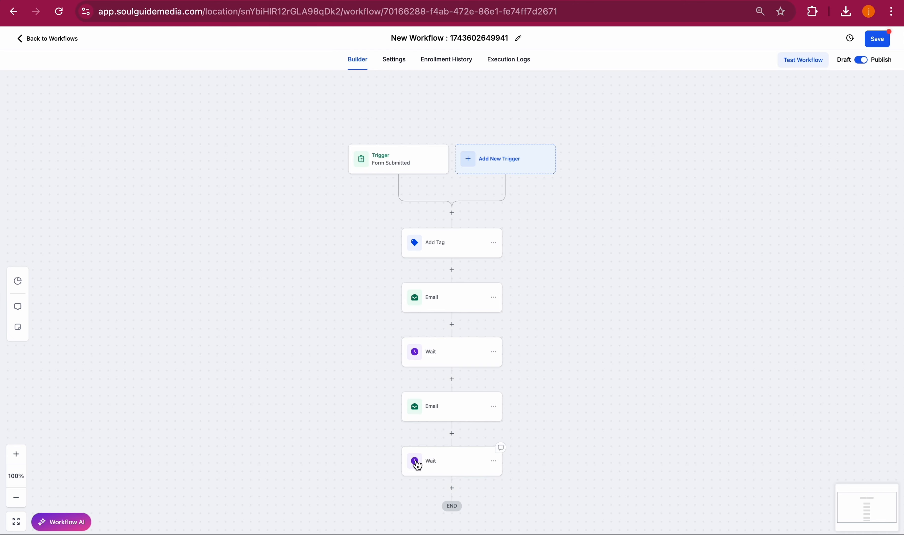
- Add a Send Email action after the second wait, choosing the Soul Guide Media sender name and the company sender e-mail
click(455, 449)
text(e)
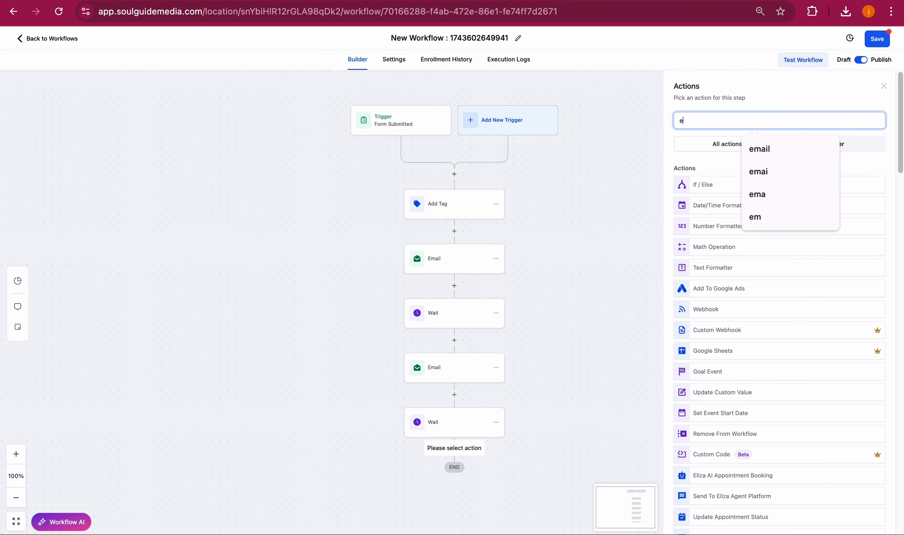
text(mail)
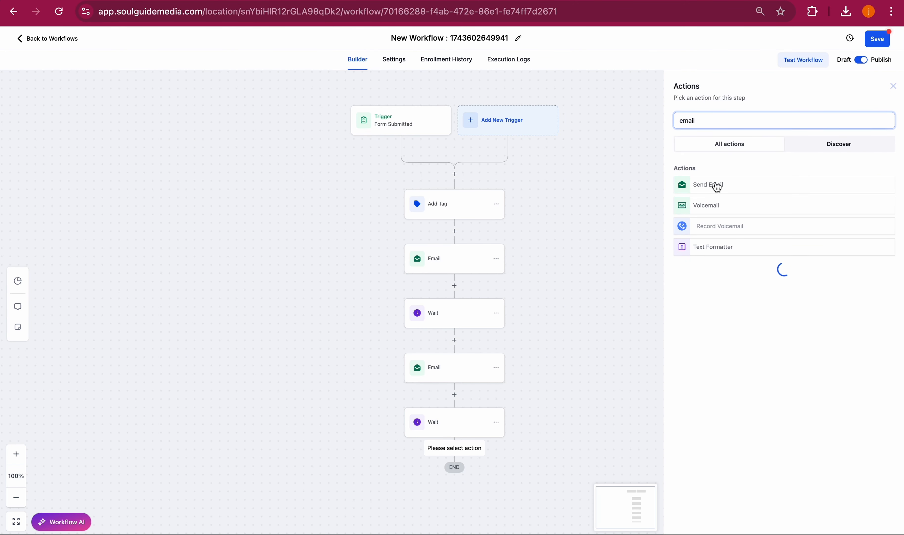
click(717, 185)
click(706, 183)
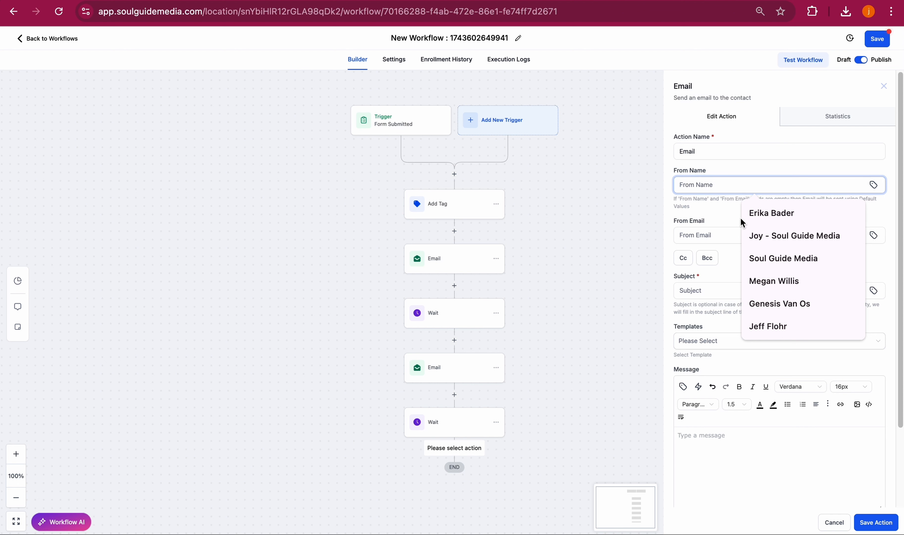
click(771, 238)
click(707, 231)
click(771, 264)
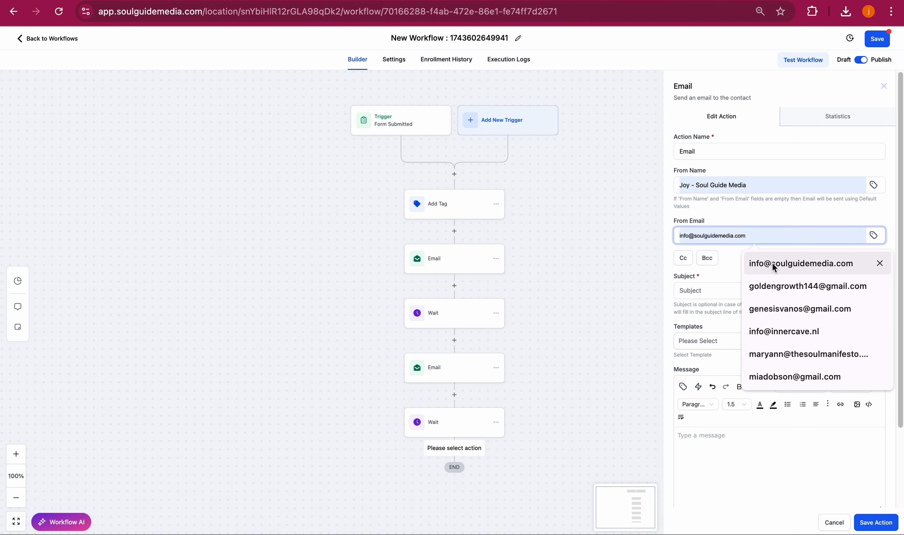
- Set the subject to a success story about the sender making 5k in 2 weeks
click(701, 290)
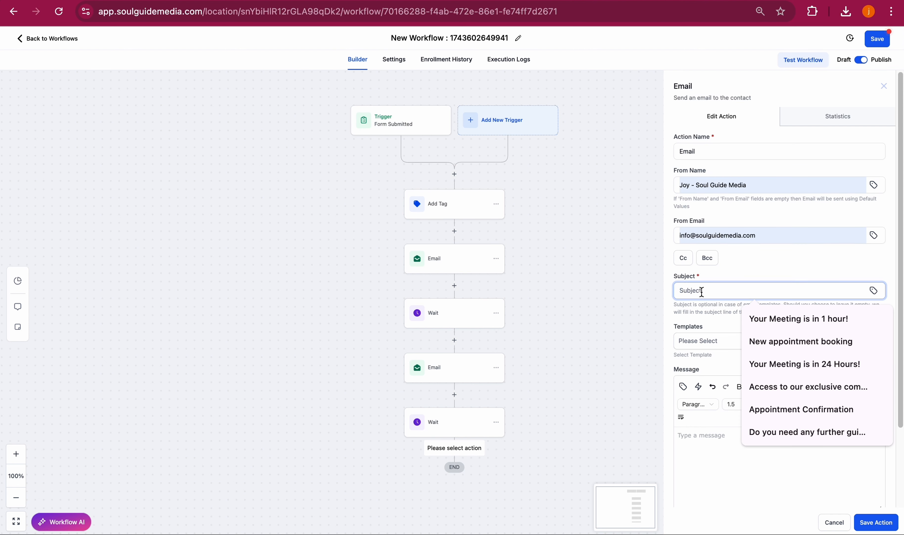
text(Succes story: Joy made 5k in 2 weeks)
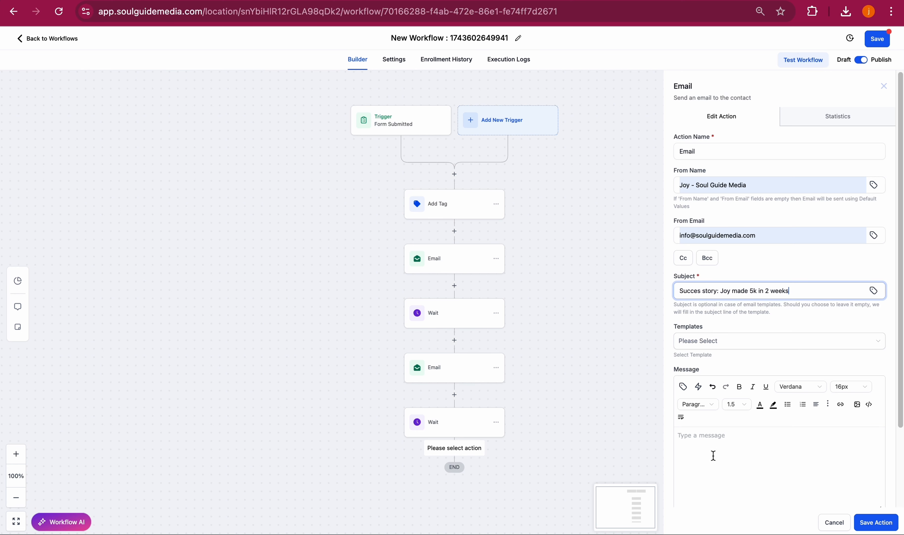
- Write the message "Hi" with the contact's first-name field and placeholder text, then save the email action
click(711, 439)
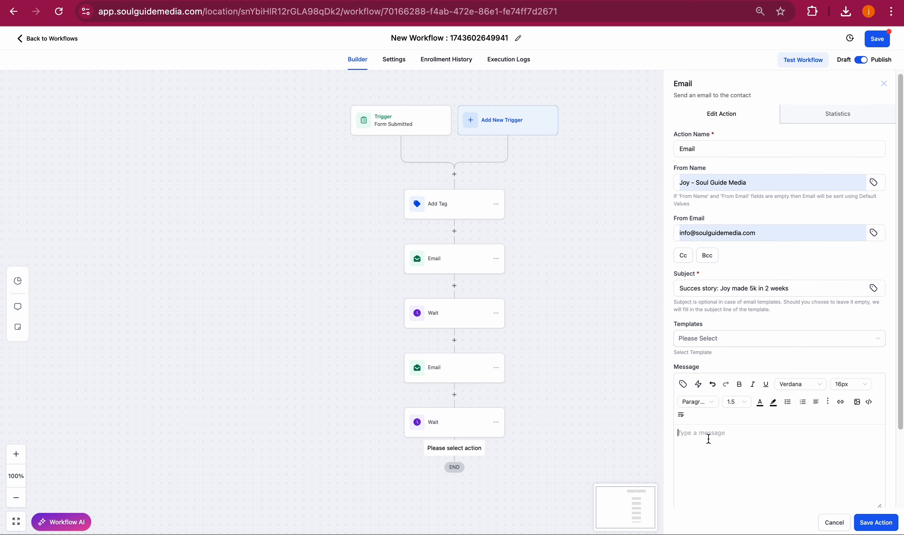
scroll(709, 438, down, 3)
click(719, 339)
text(H)
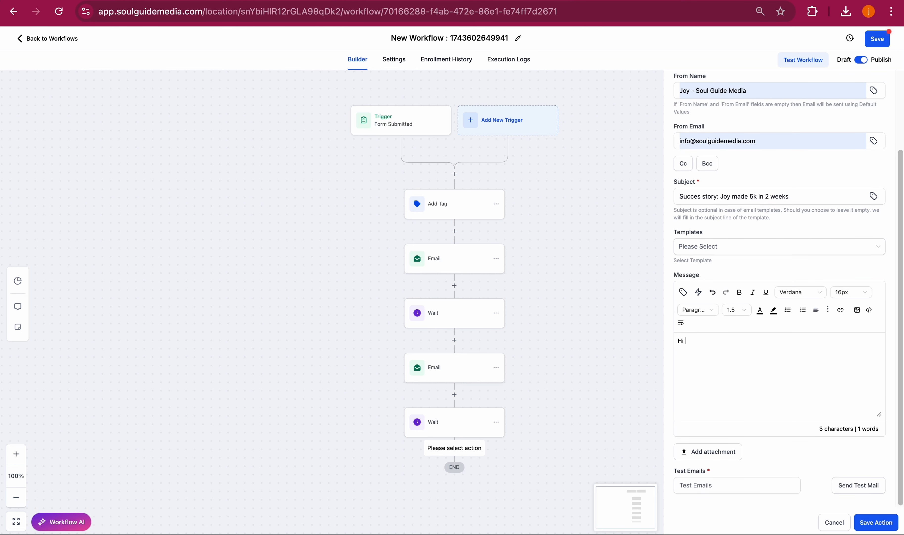
text(i)
click(683, 291)
click(659, 114)
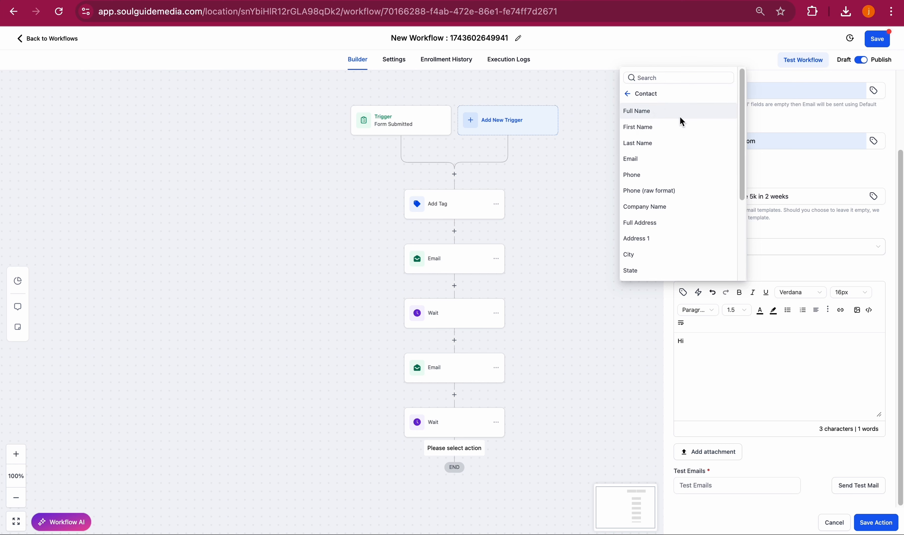
click(657, 127)
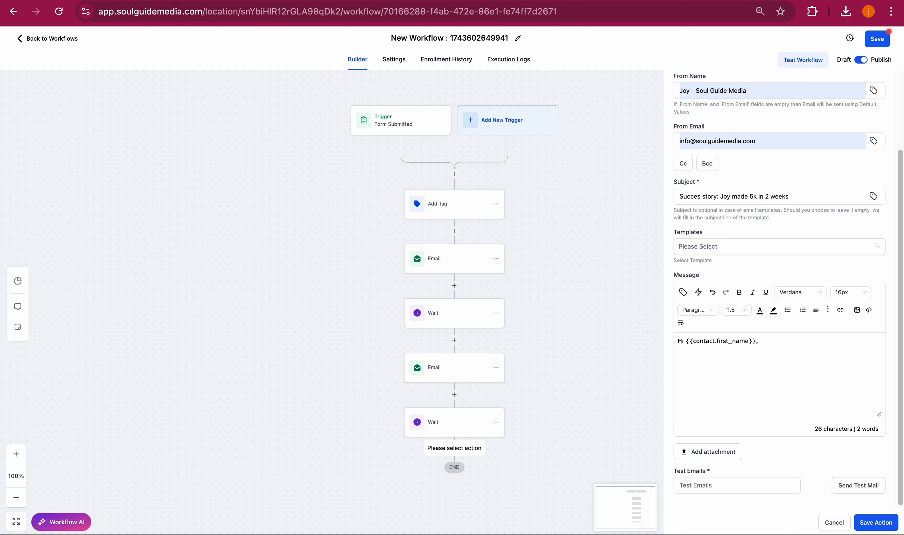
text(ufhsgifushrgjrsgnk)
click(876, 523)
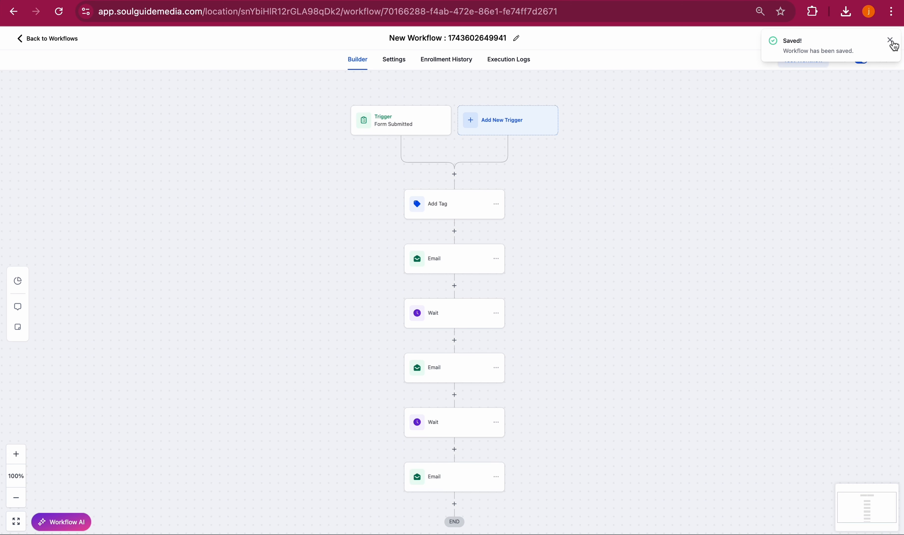